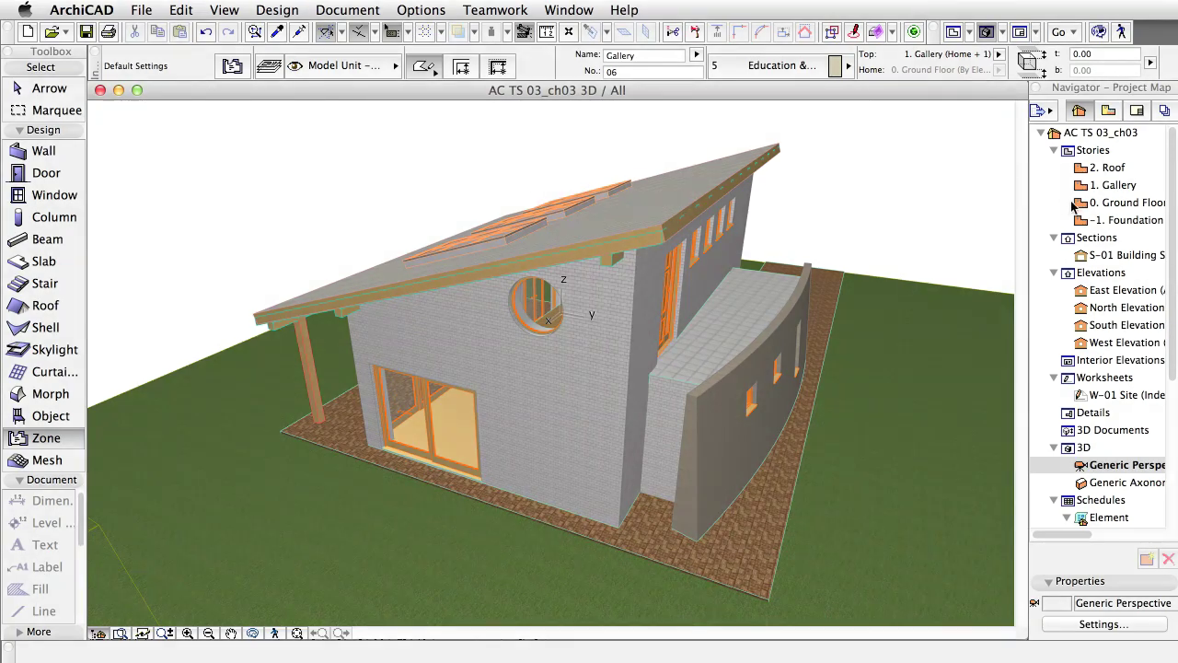
Step: On the ground floor, give the Entrance, WC and Washroom zones a Grid 30x30 cover fill
double_click(1100, 203)
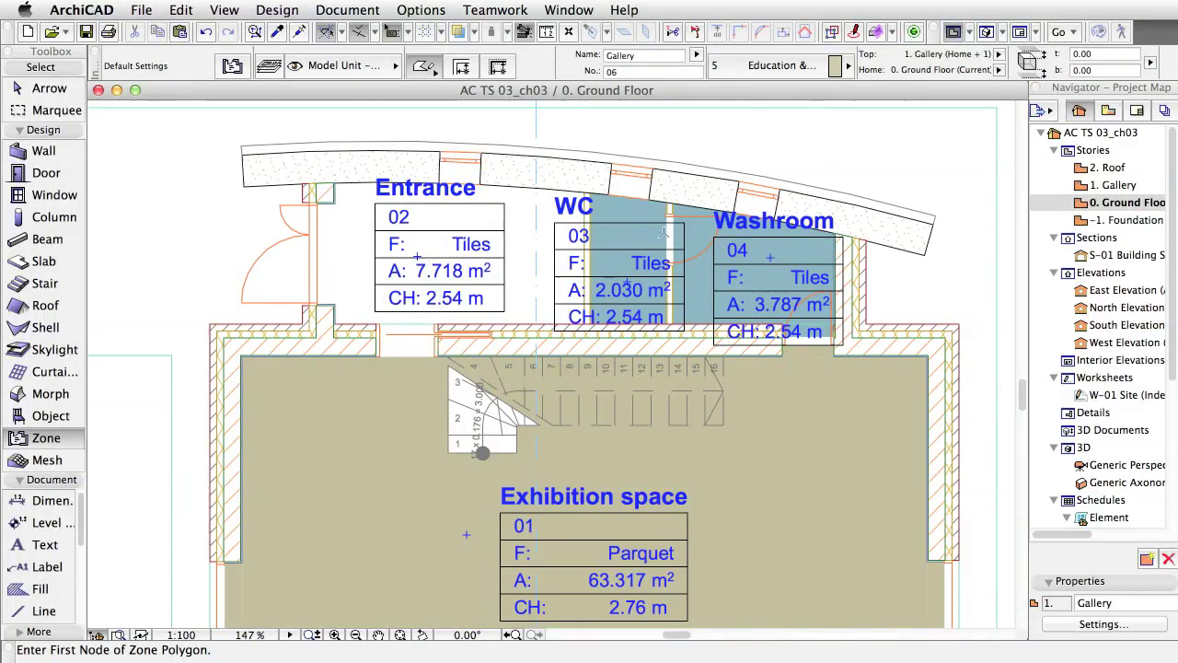
shift+click(507, 215)
shift+click(620, 243)
shift+click(711, 264)
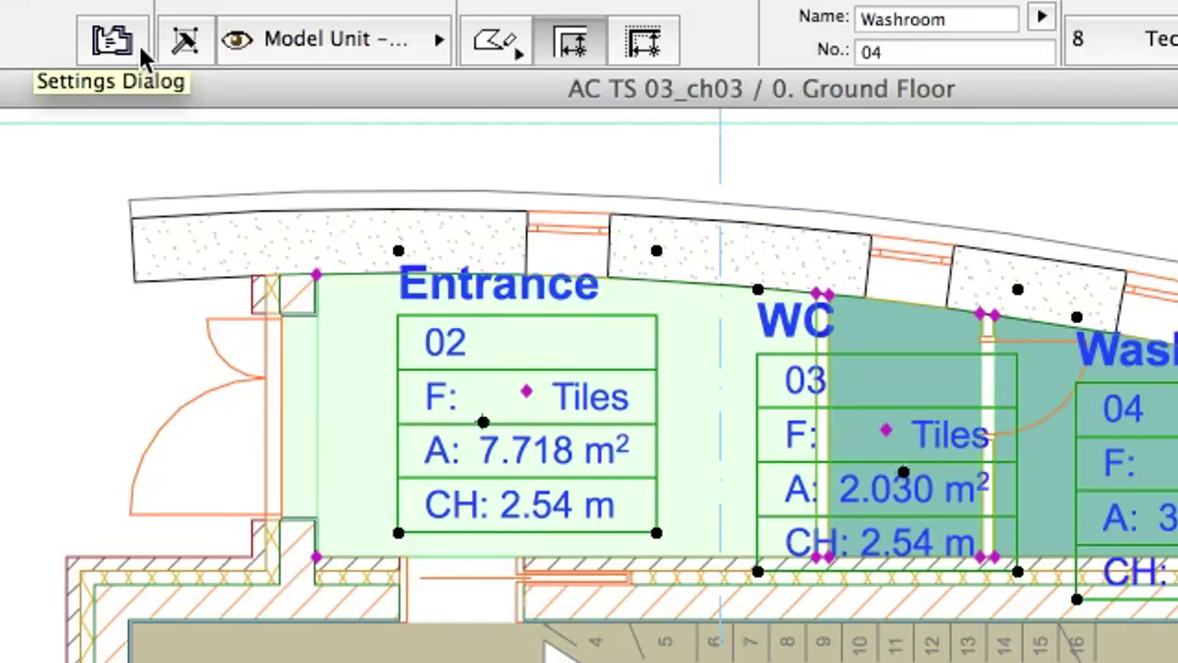
click(138, 42)
click(227, 173)
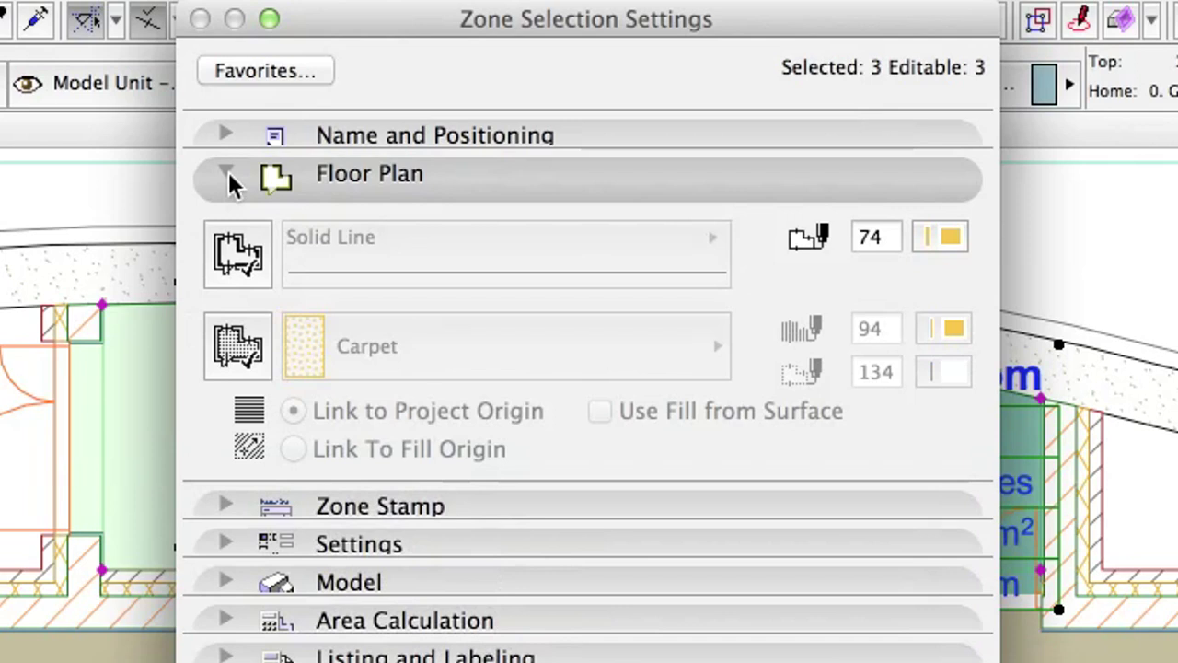
click(247, 326)
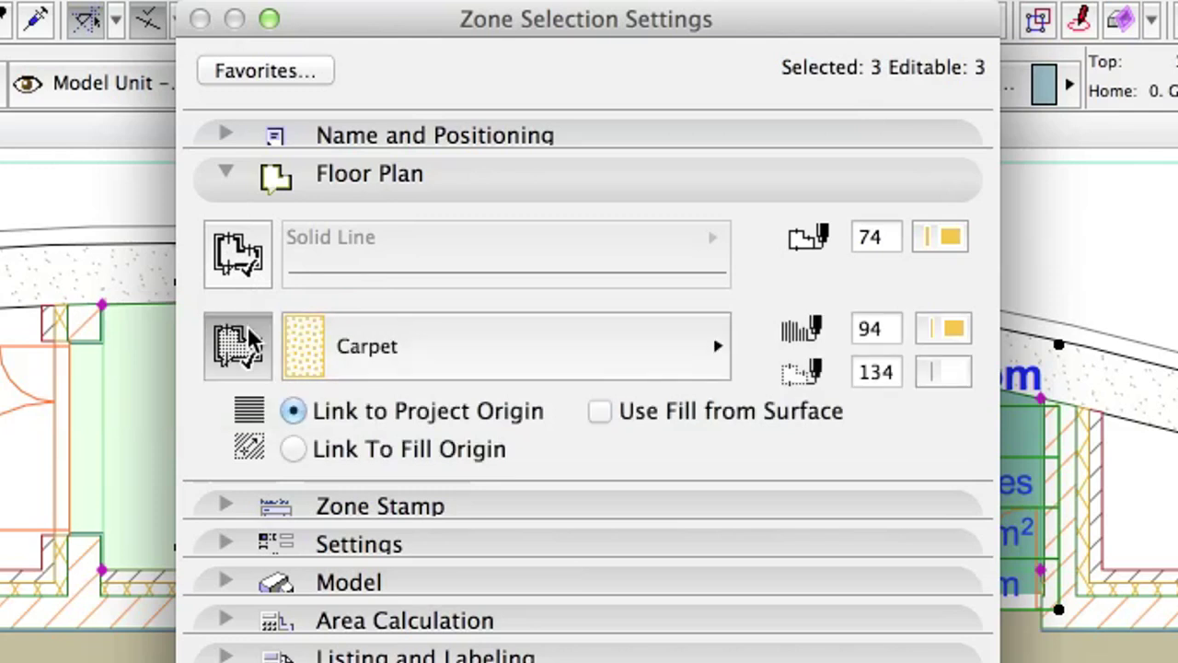
click(394, 347)
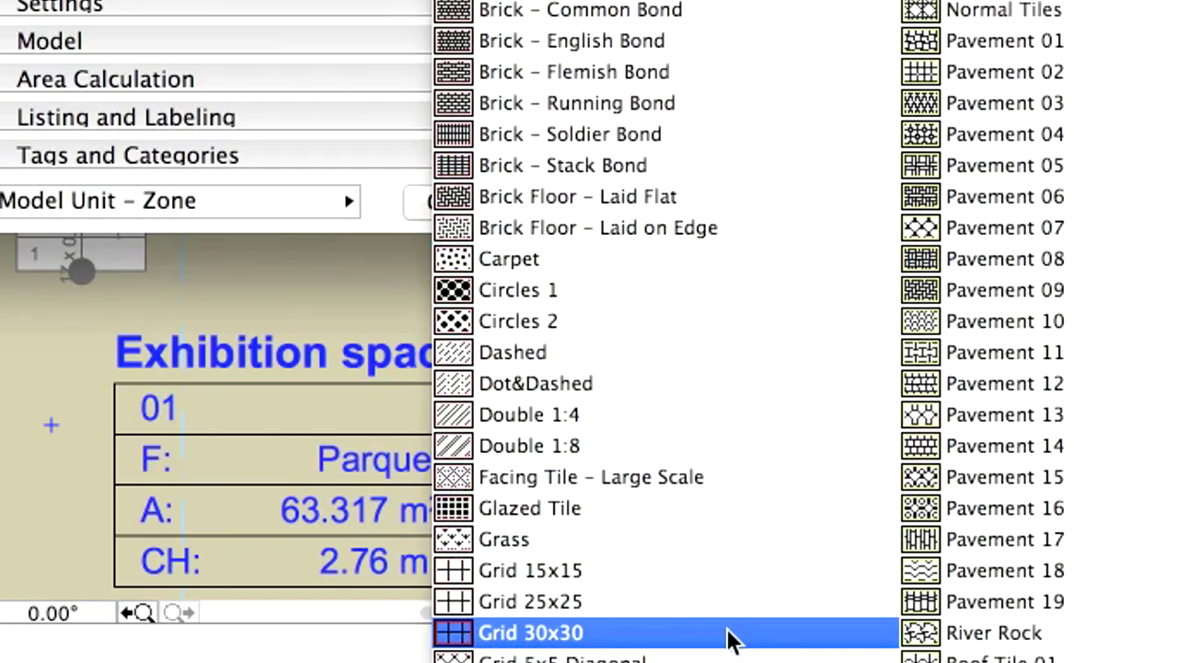
click(732, 636)
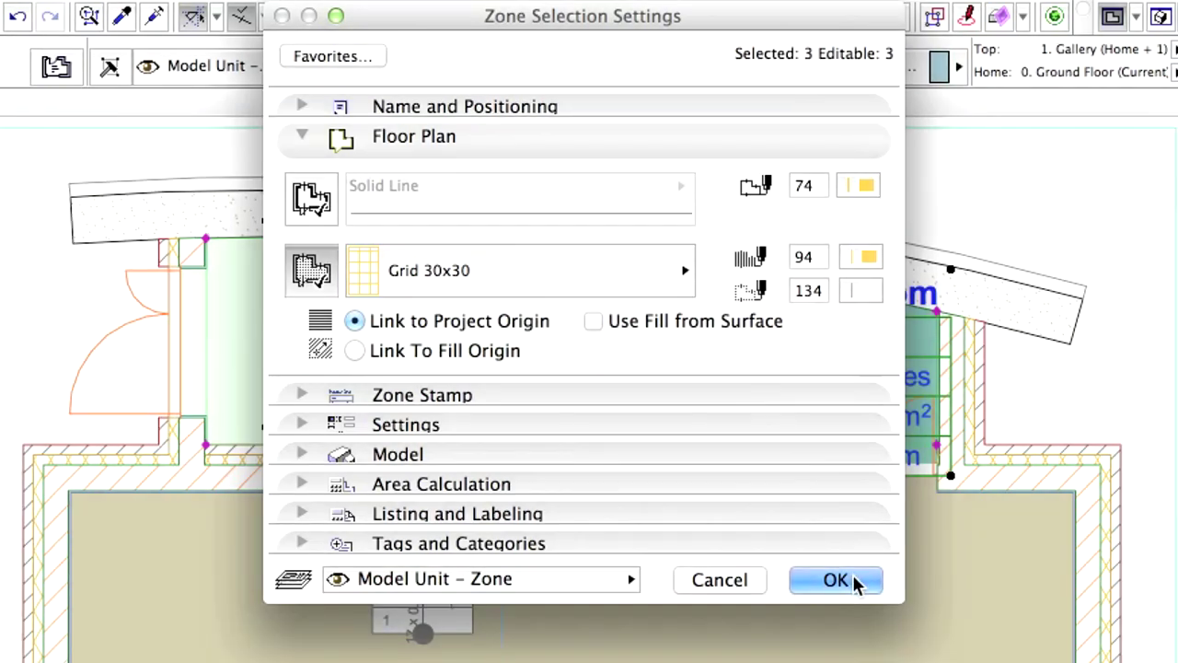
click(854, 580)
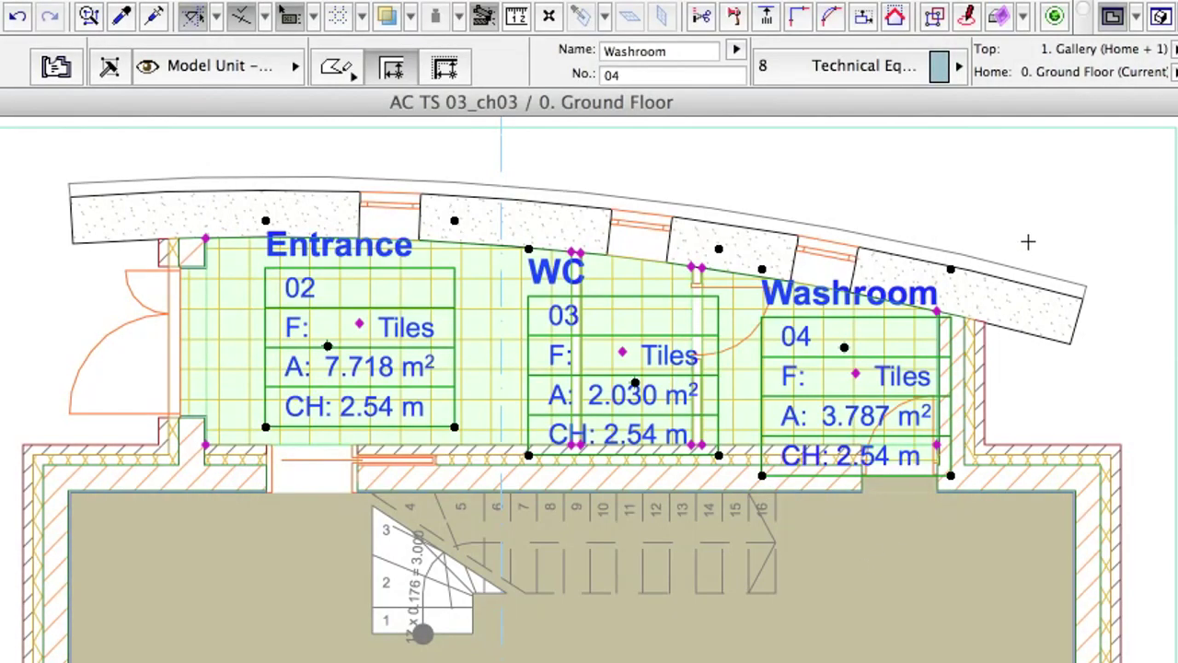
key(Escape)
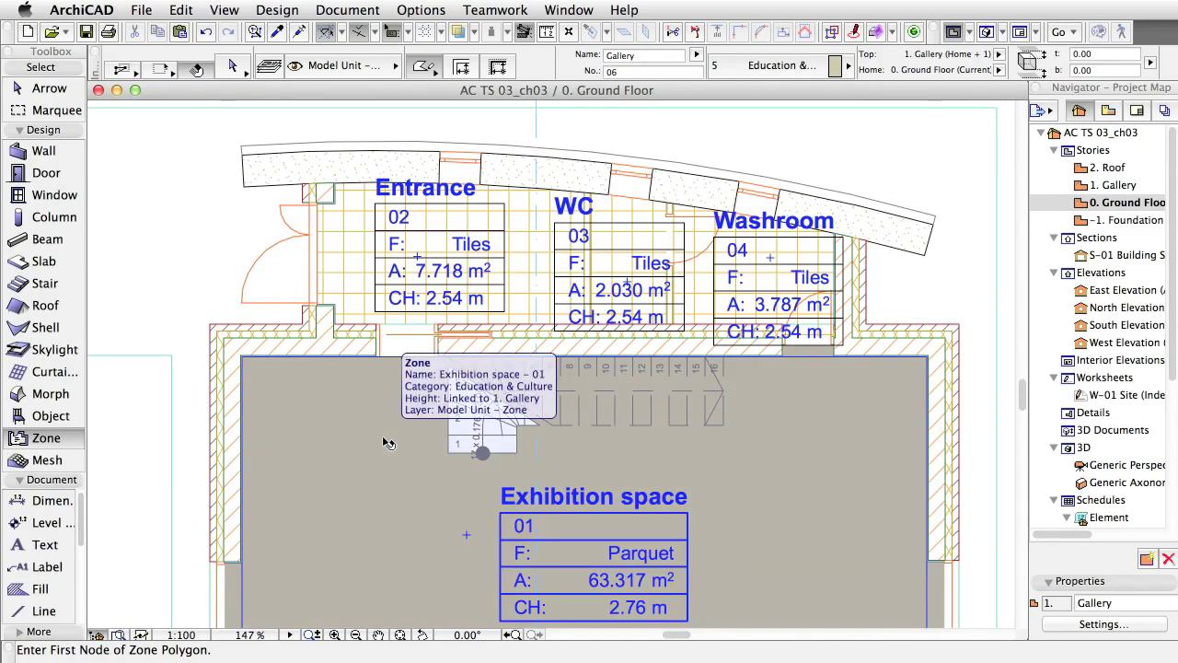
Step: Turn on cover fill for the Exhibition space zone and set its pattern to Plank Floor
click(387, 443)
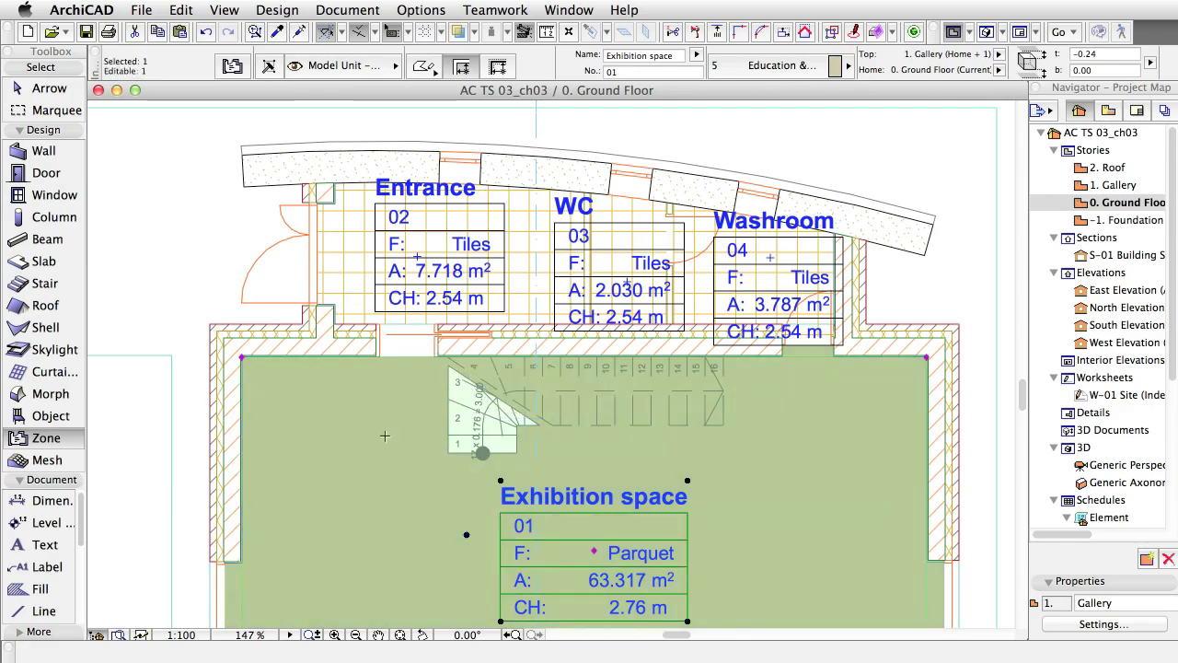
double_click(385, 433)
click(129, 146)
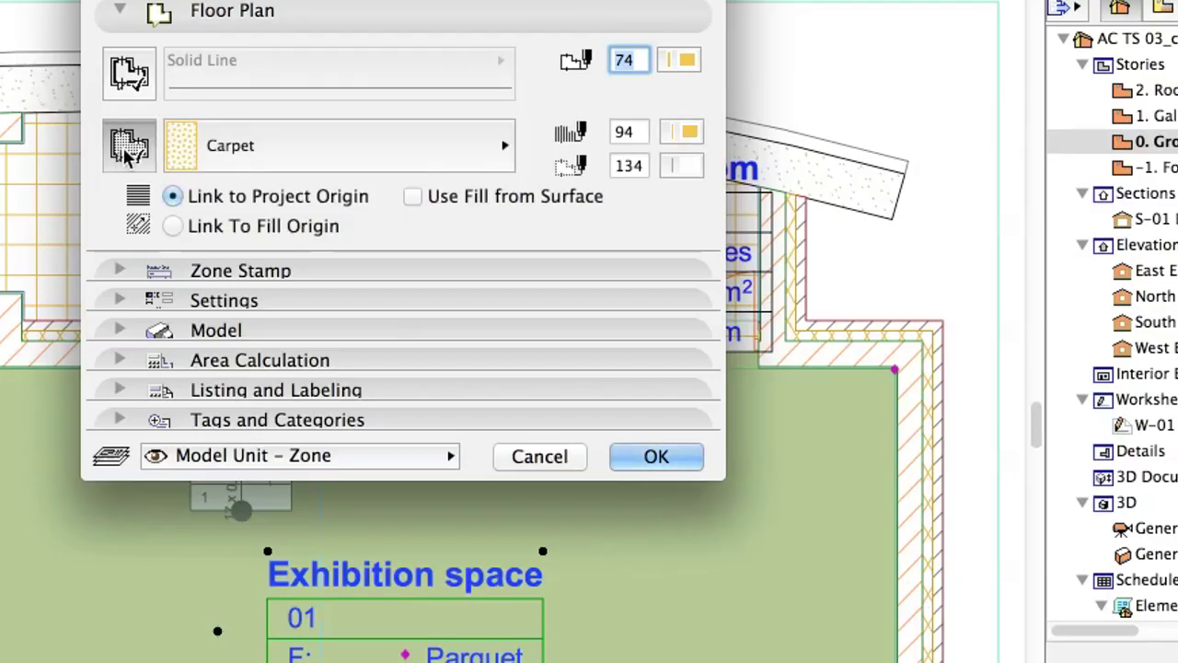
click(341, 161)
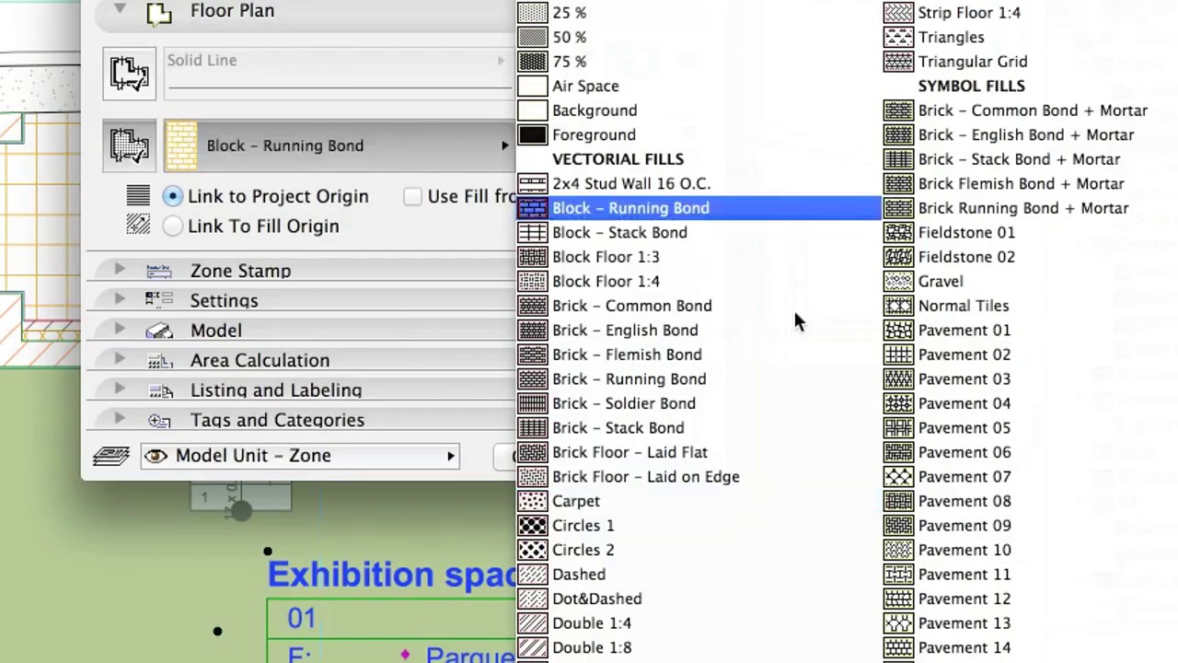
click(958, 649)
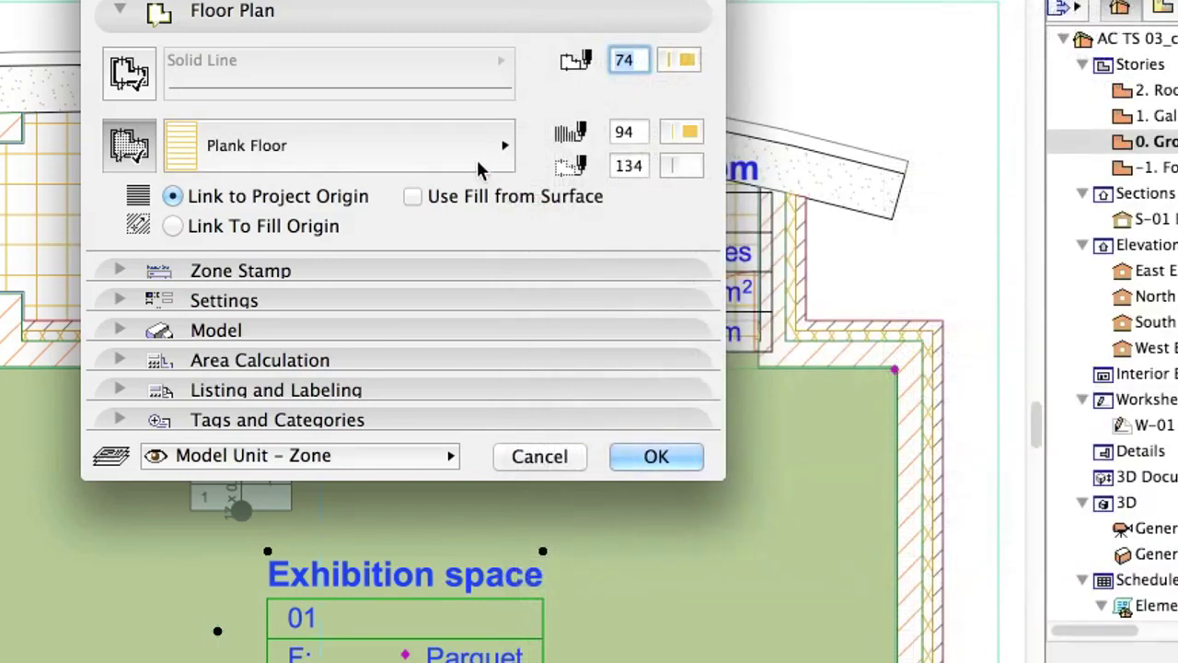
click(687, 461)
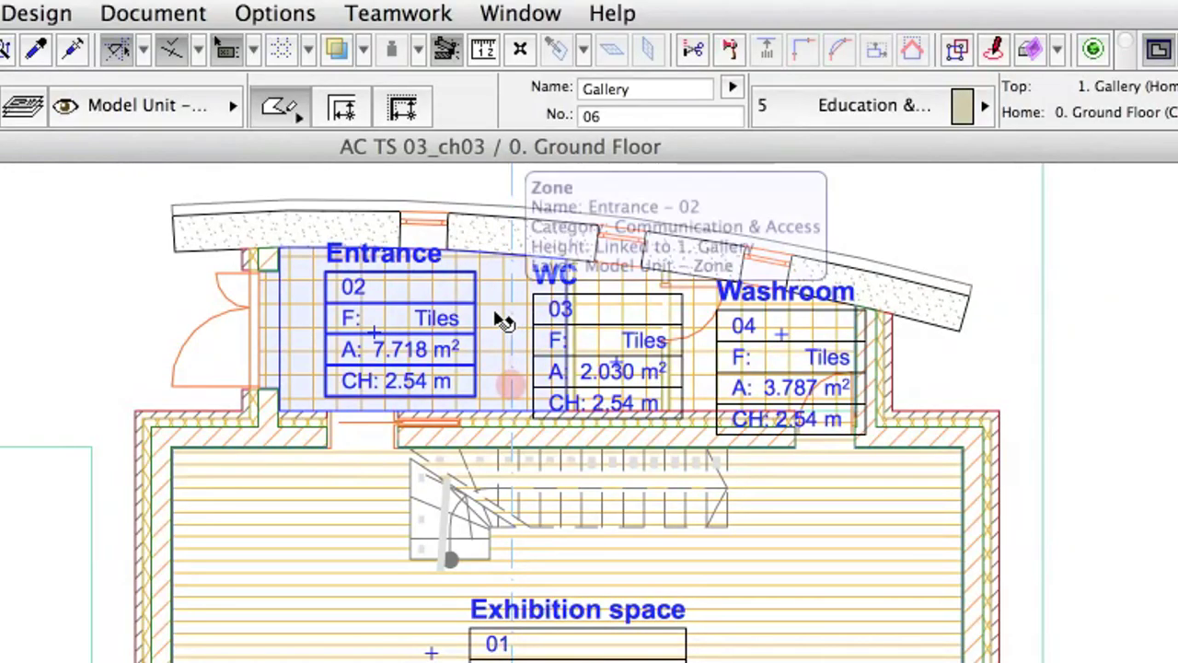
Step: Give the Entrance zone's fill a green background
click(504, 322)
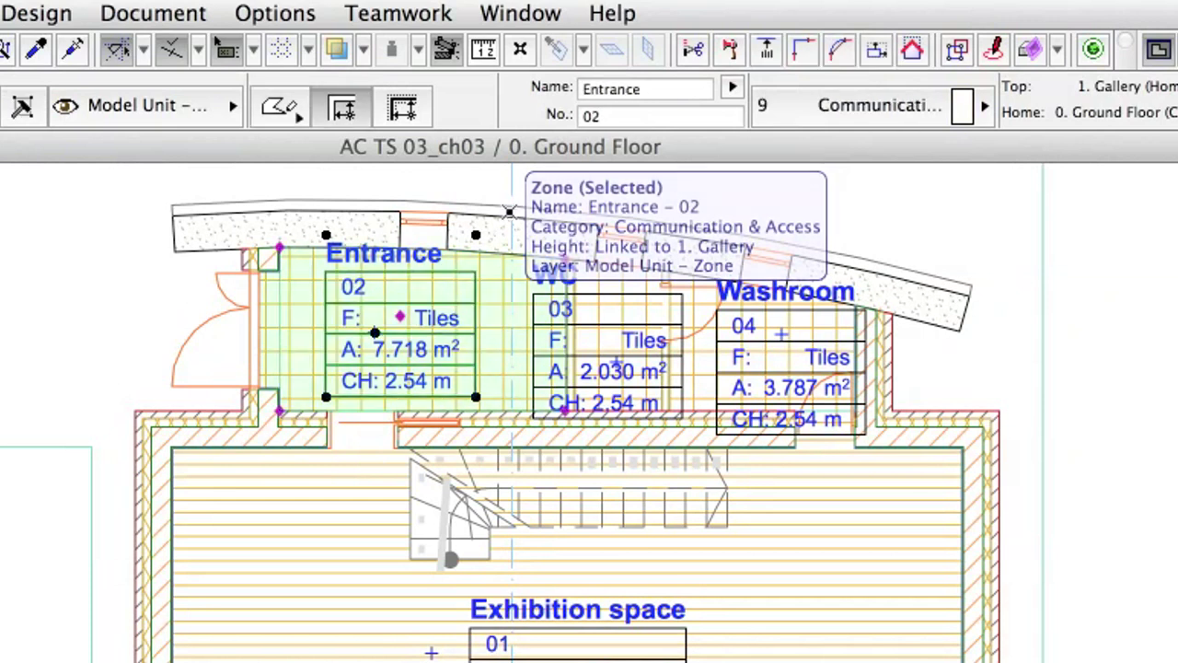
scroll(504, 109, down, 3)
scroll(503, 109, down, 3)
scroll(501, 109, down, 2)
scroll(502, 109, down, 2)
scroll(501, 108, down, 2)
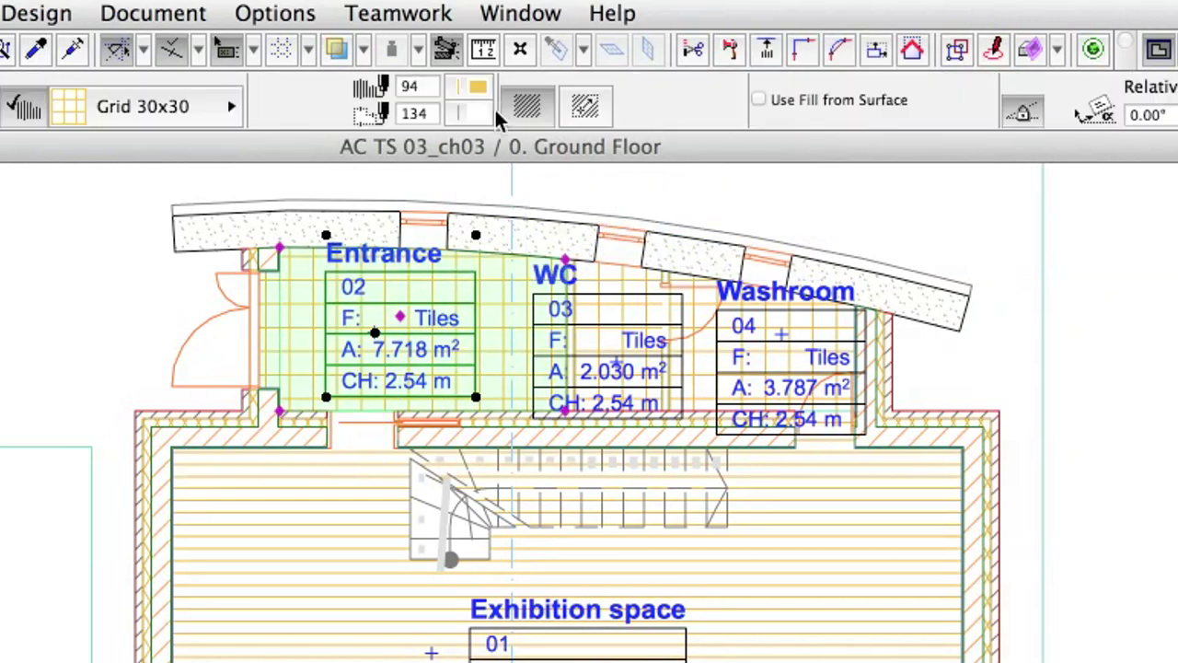
click(484, 114)
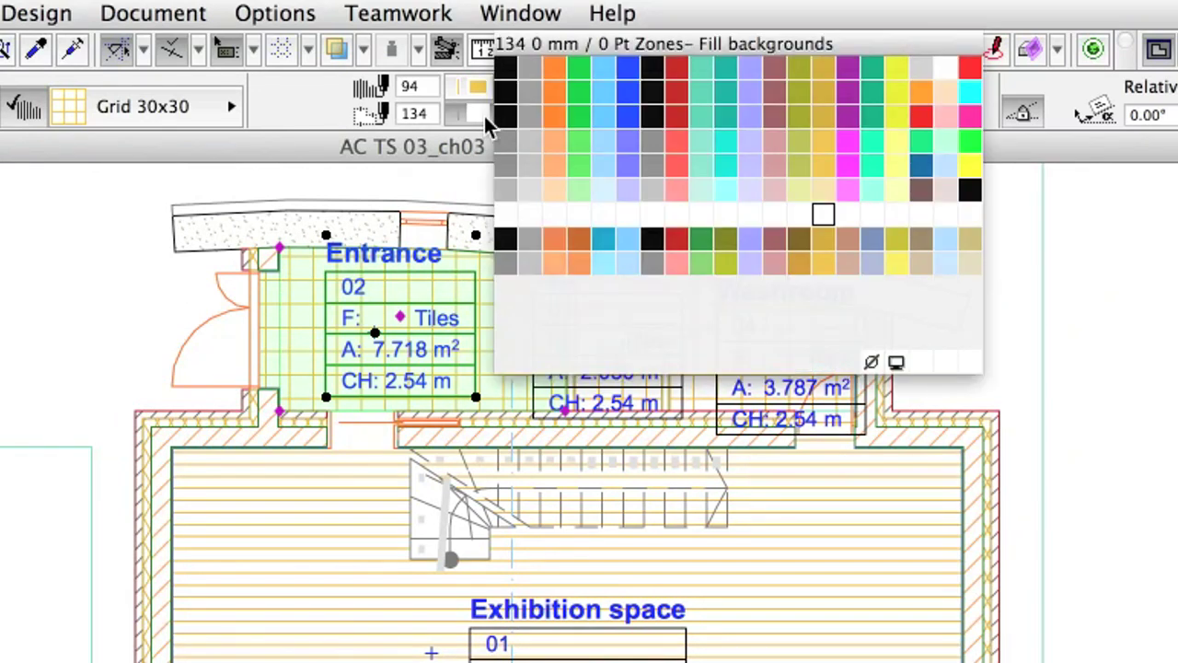
click(578, 192)
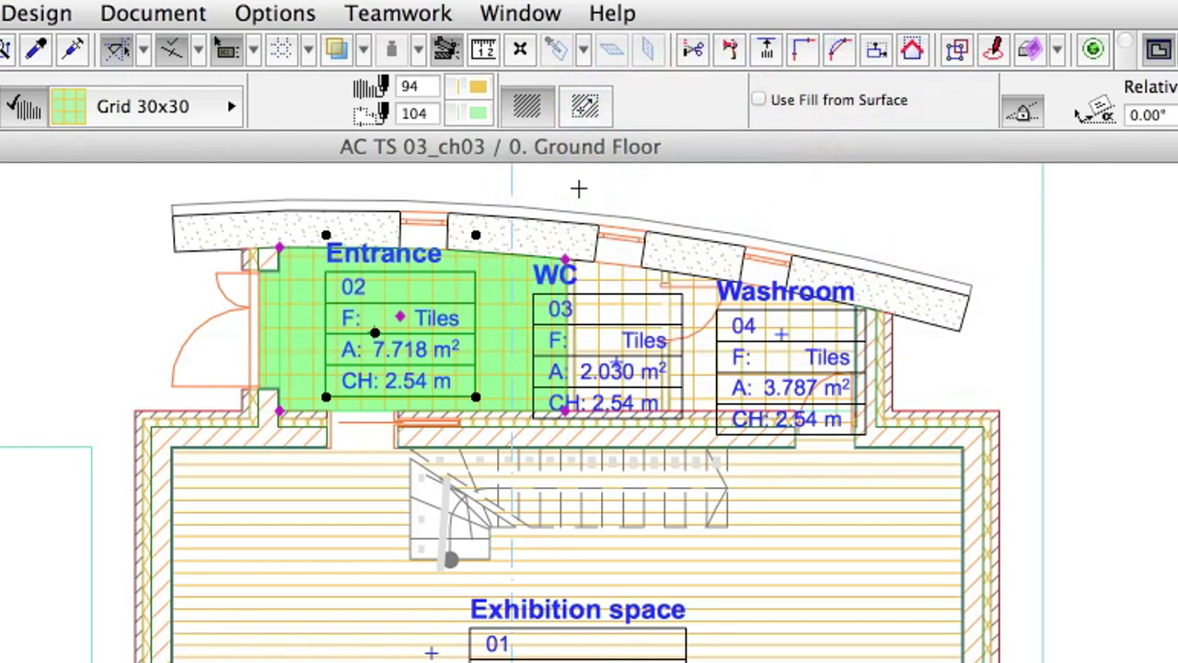
key(Escape)
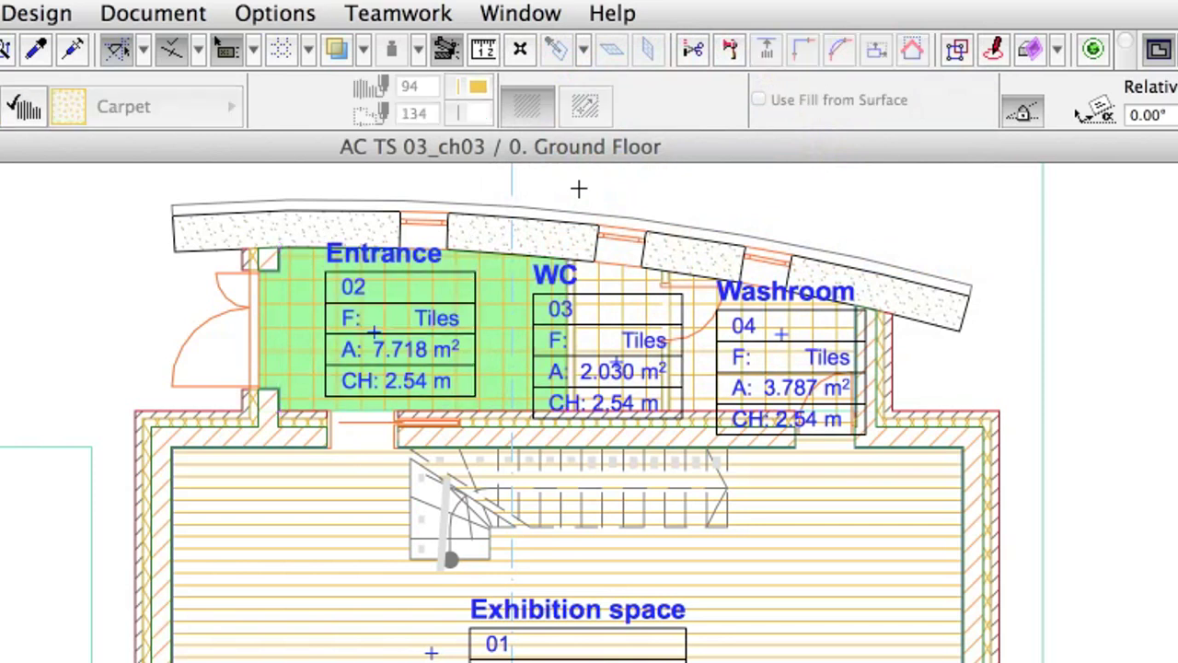
Step: Give the WC and Washroom zone fills light blue backgrounds
click(620, 315)
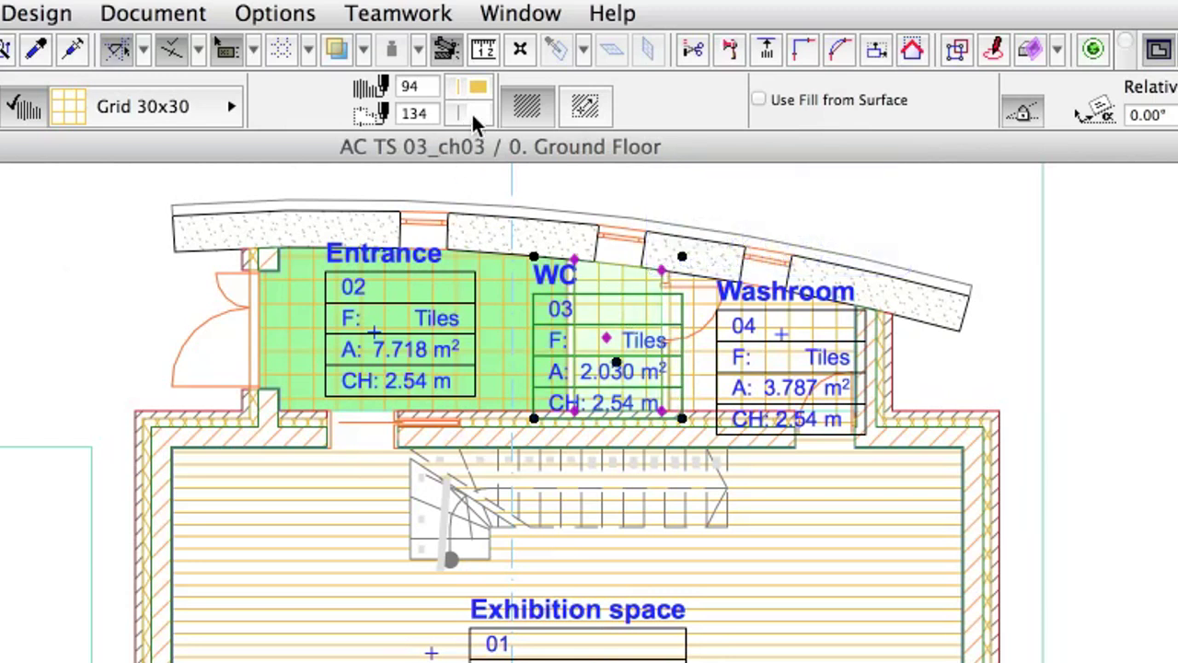
click(471, 113)
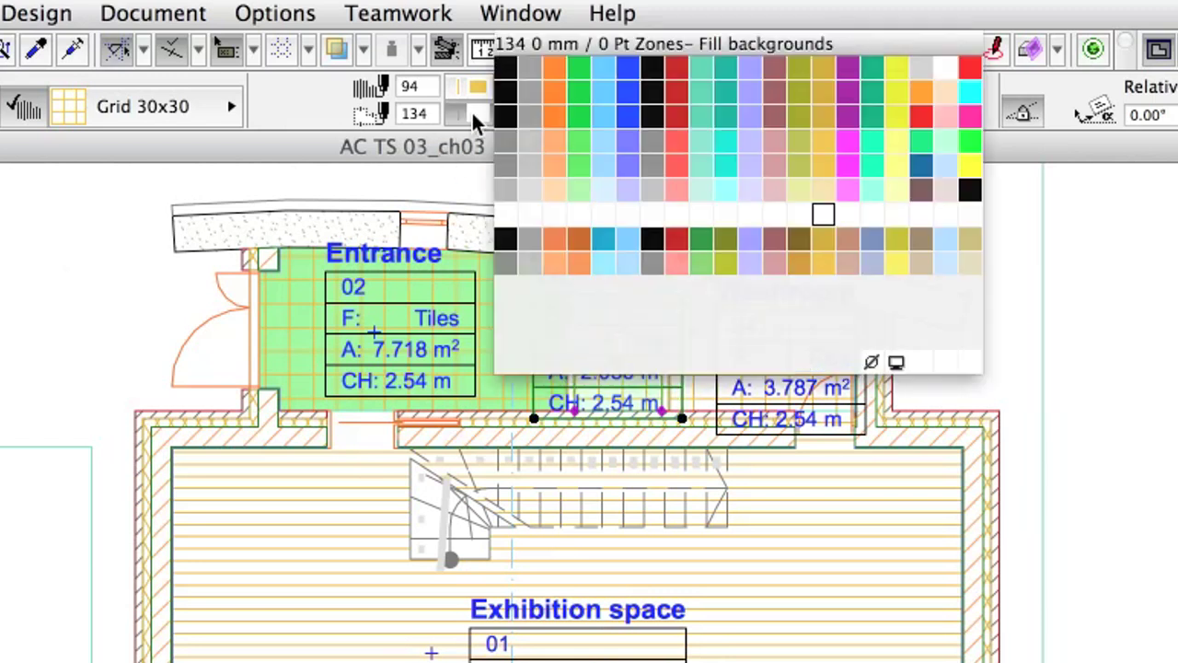
click(626, 188)
click(657, 202)
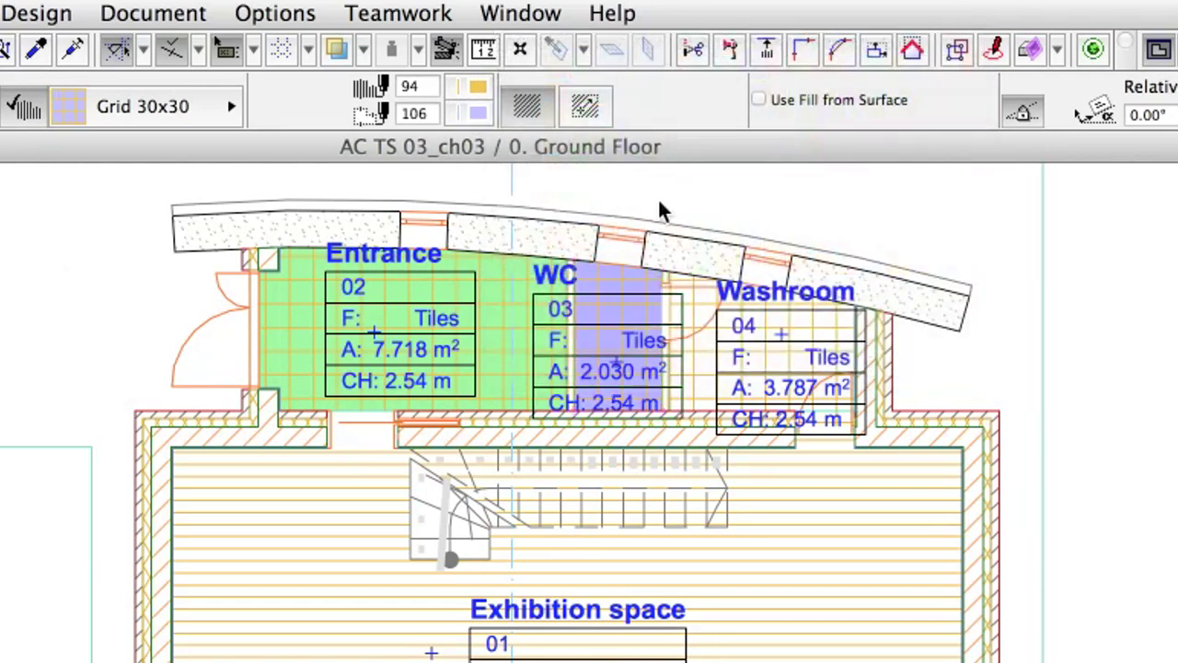
click(710, 369)
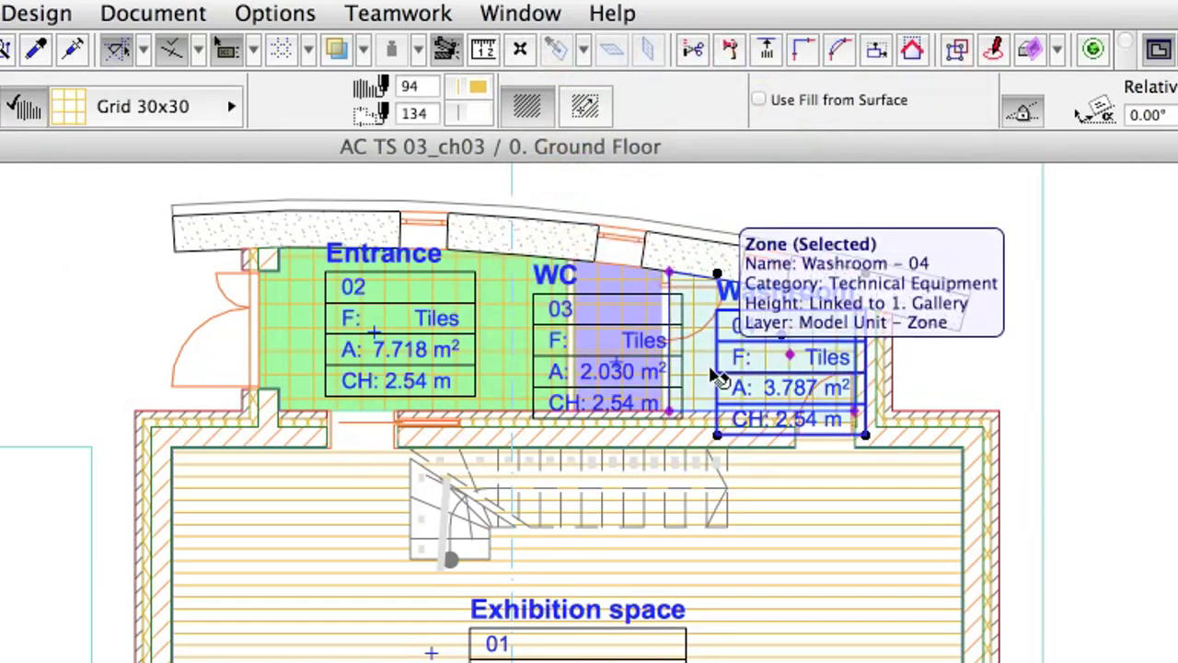
click(472, 111)
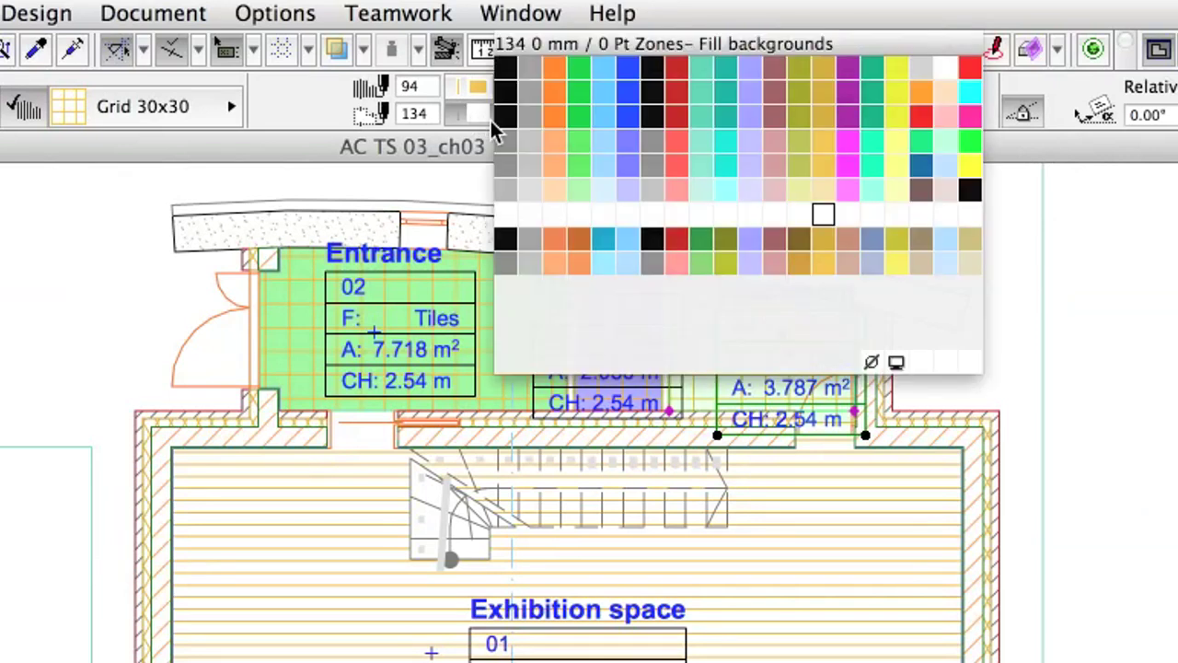
click(600, 186)
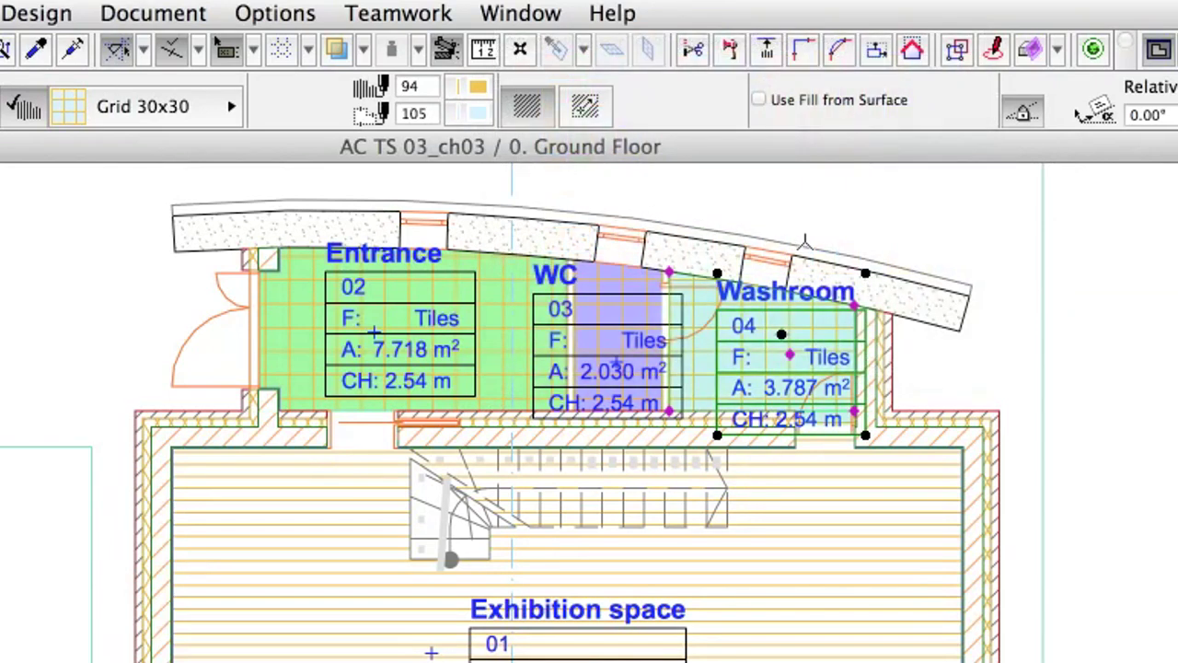
click(814, 236)
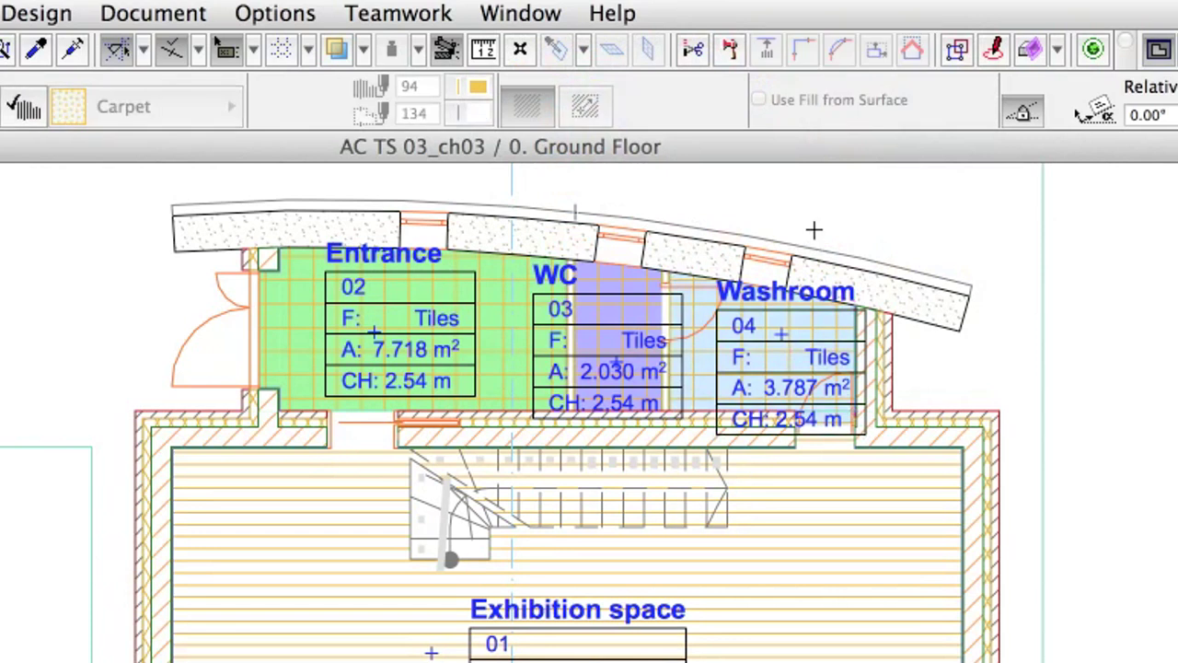
Step: Give the Exhibition space zone's fill a yellow background
click(776, 502)
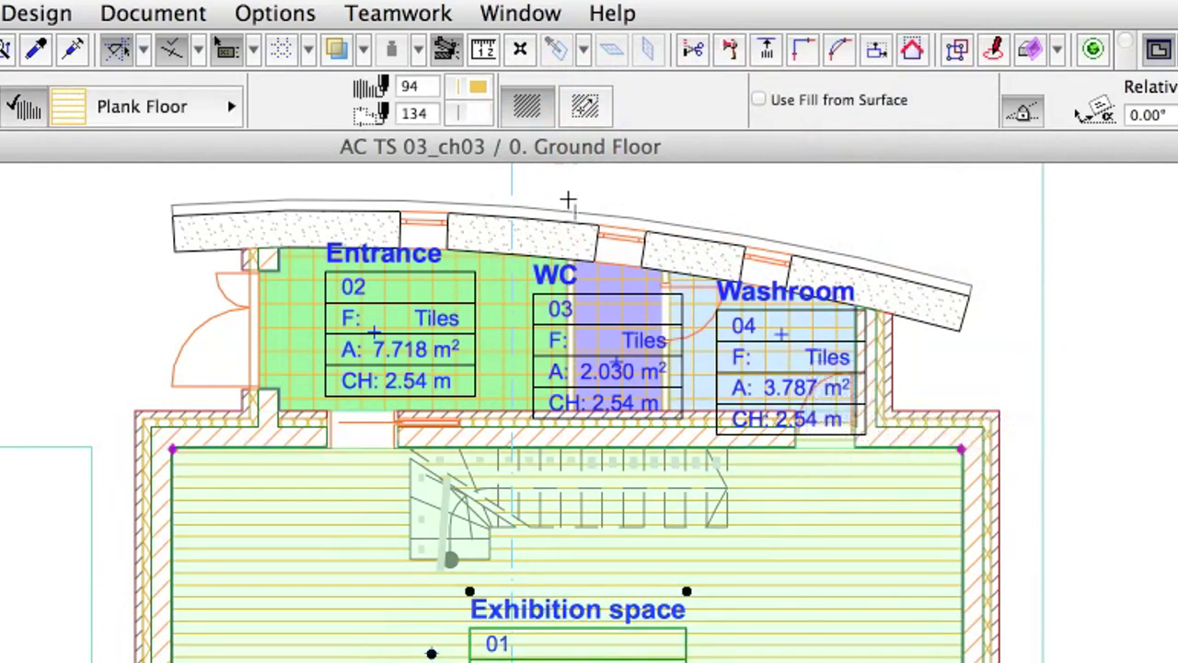
click(486, 116)
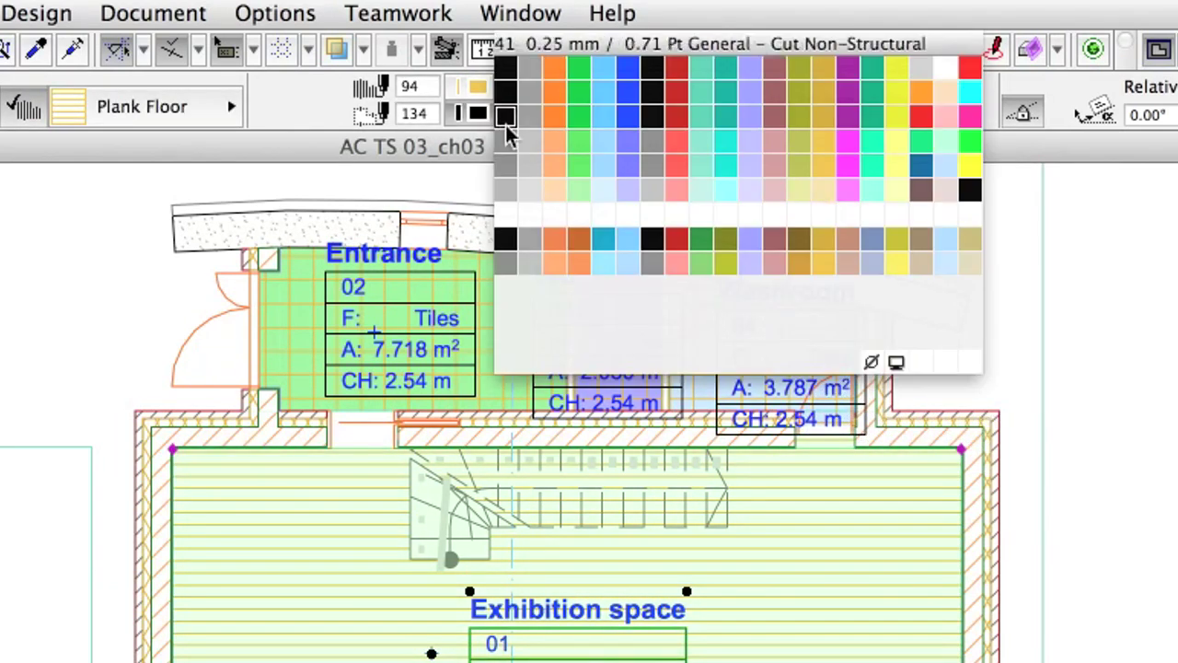
click(891, 189)
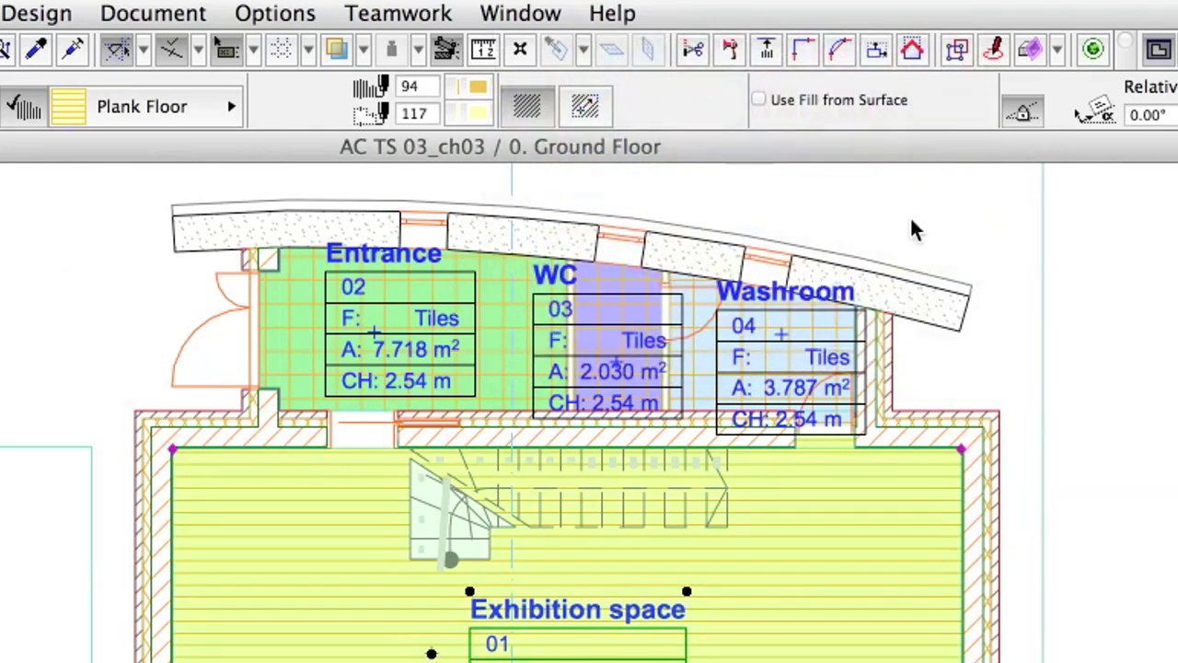
key(Escape)
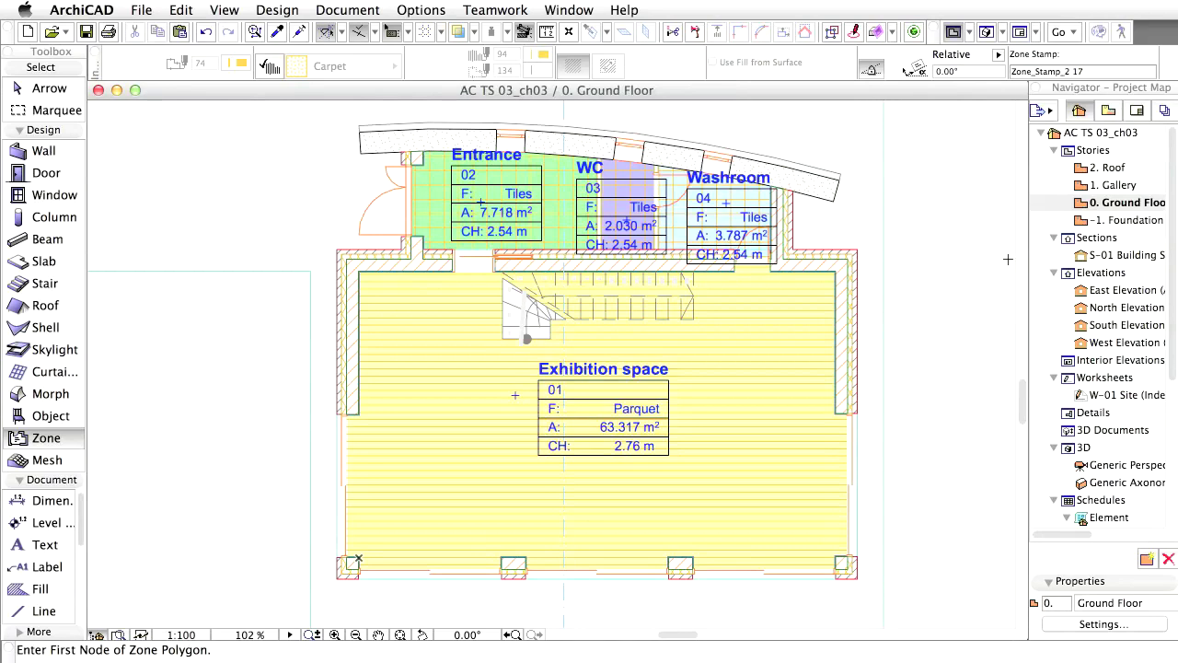
Step: In Model View Options, override zone fills with Category Background
click(355, 9)
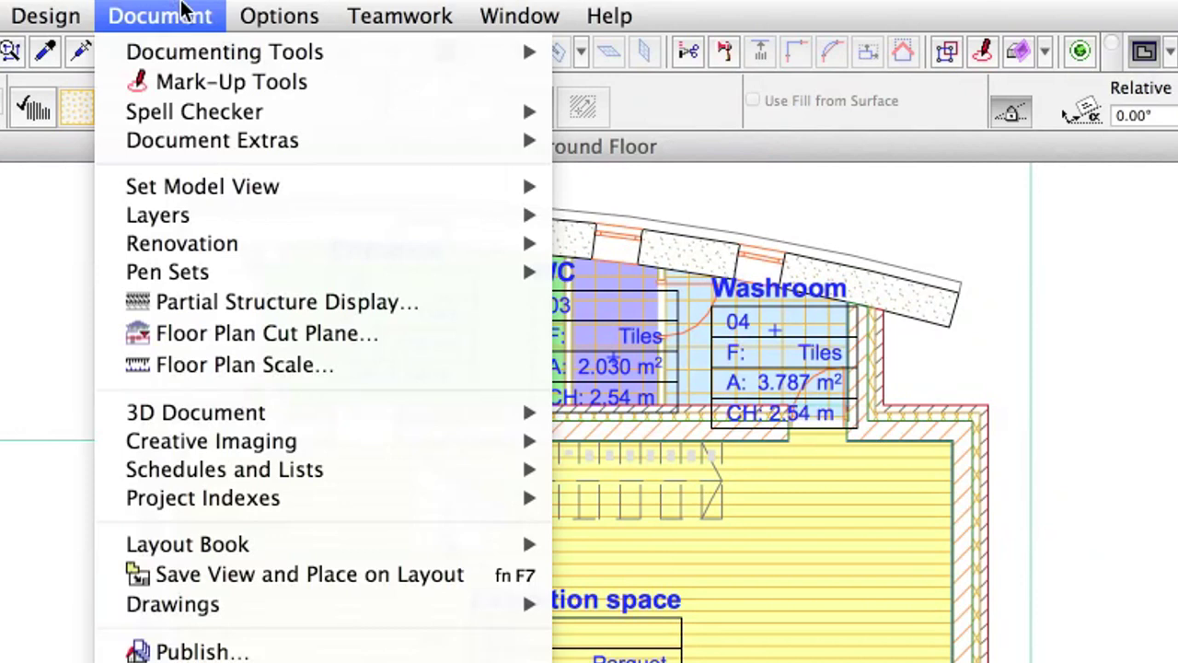
mouse_move(203, 187)
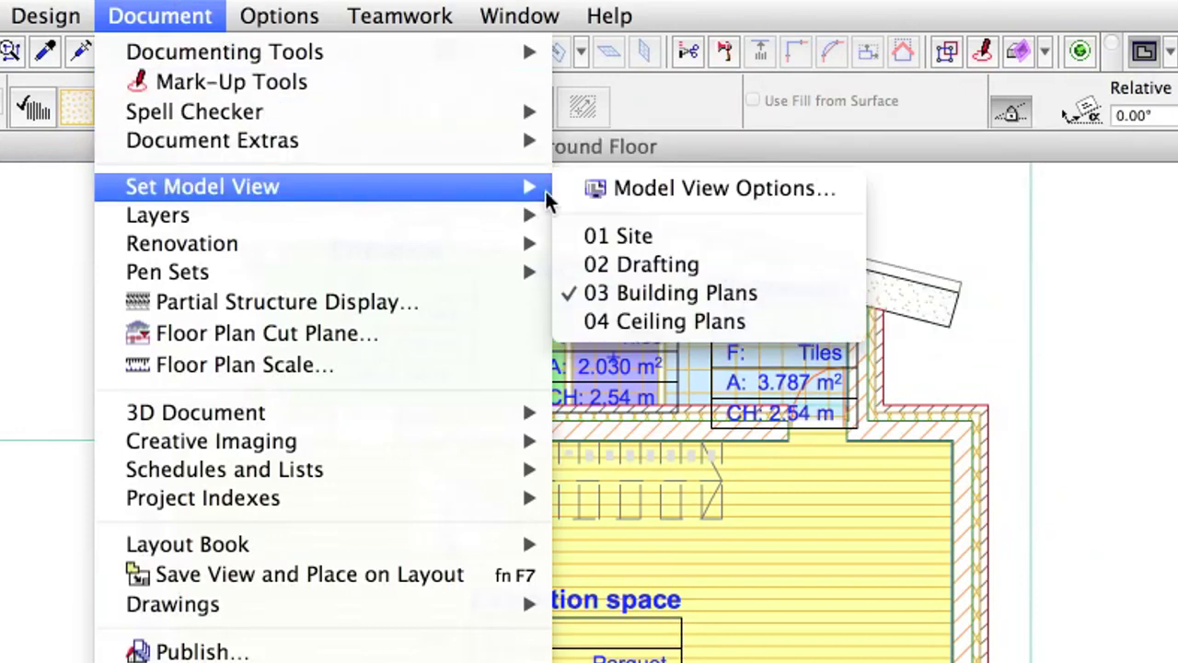
click(842, 210)
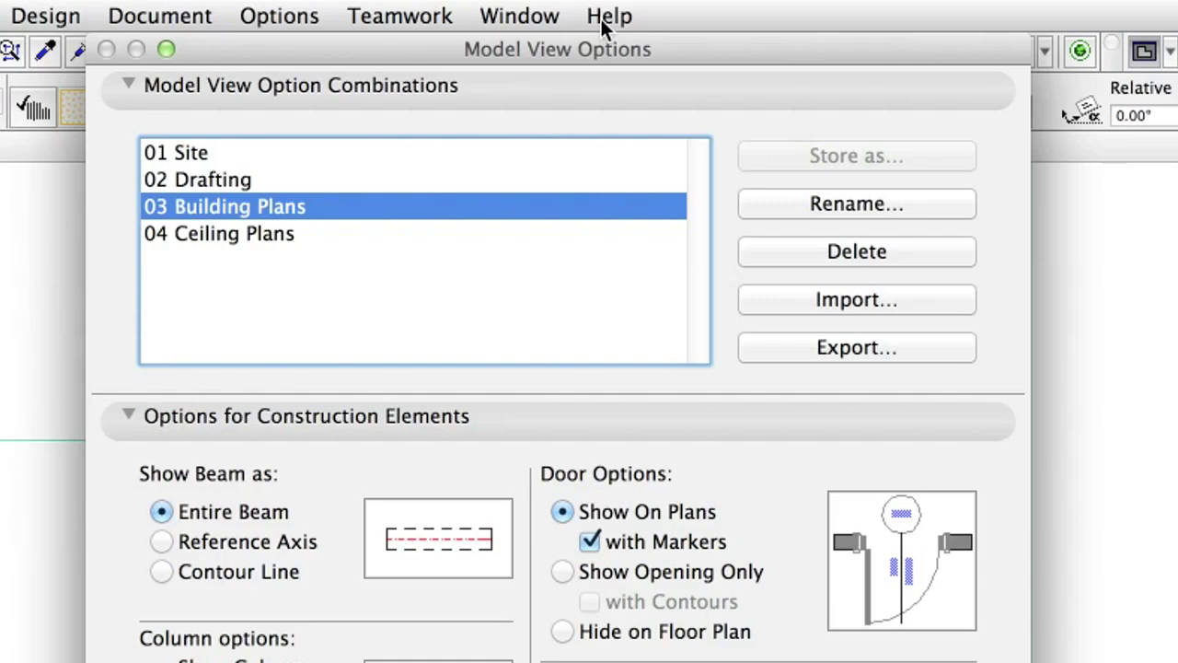
click(555, 98)
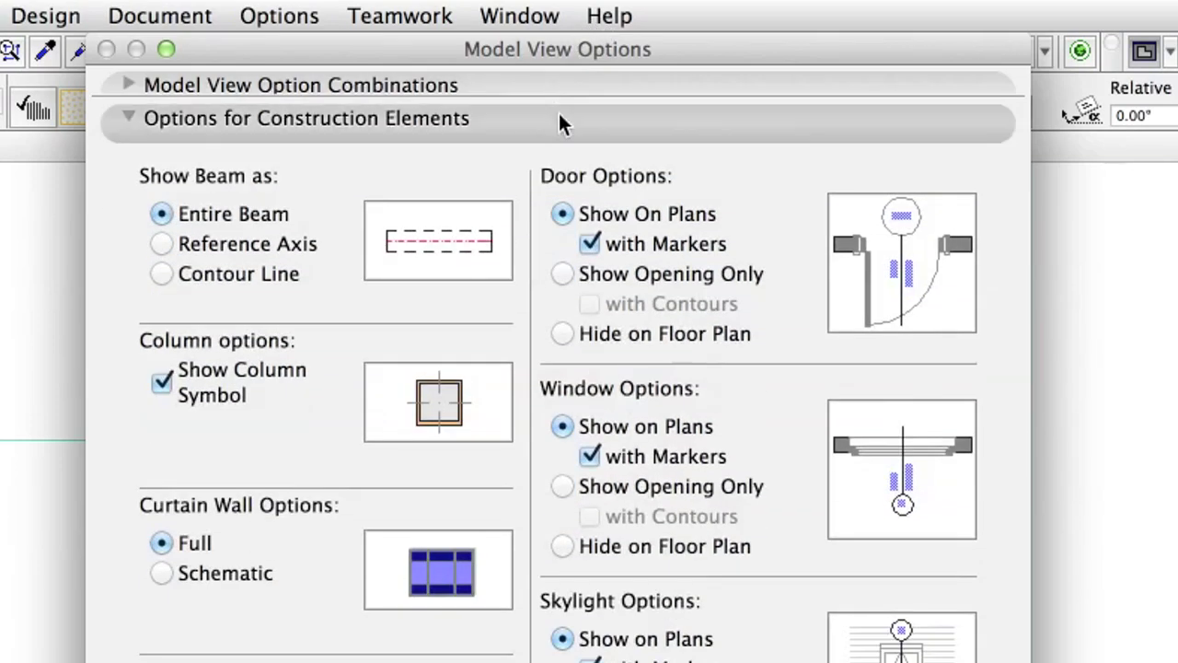
click(558, 115)
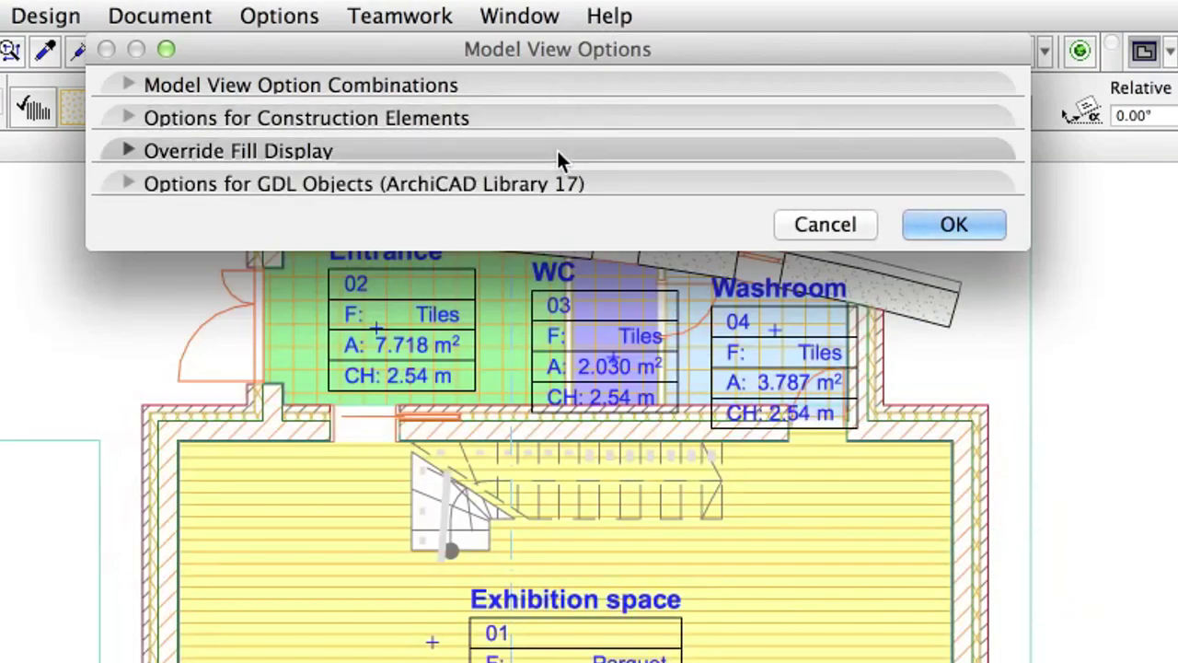
click(558, 154)
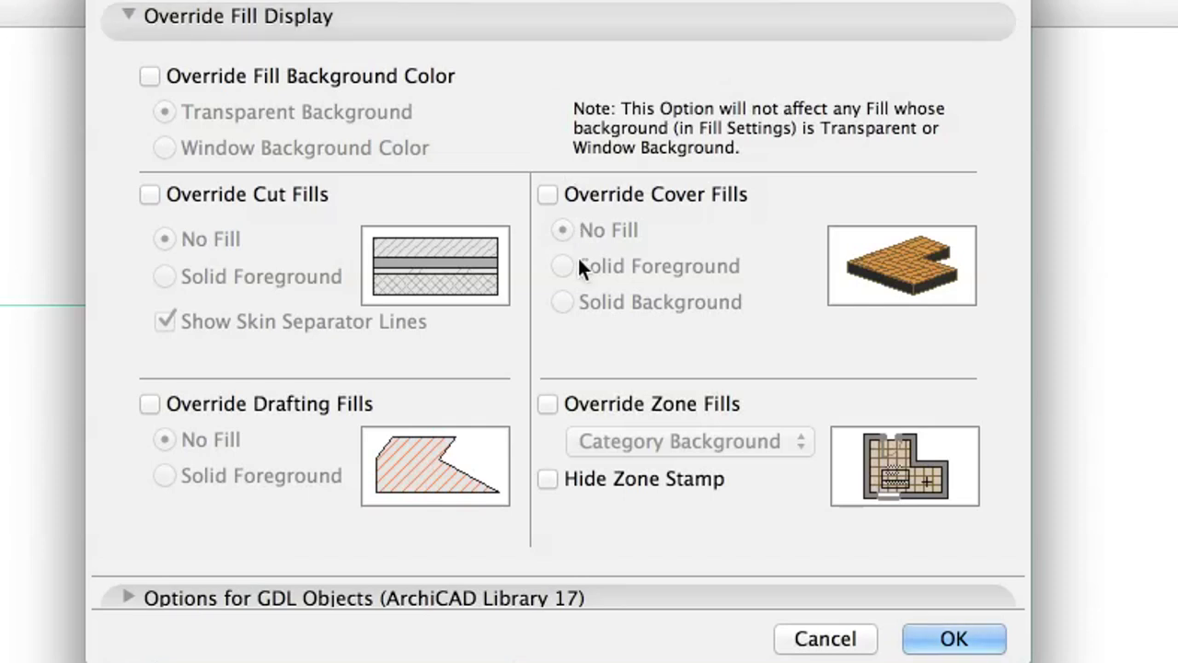
click(548, 402)
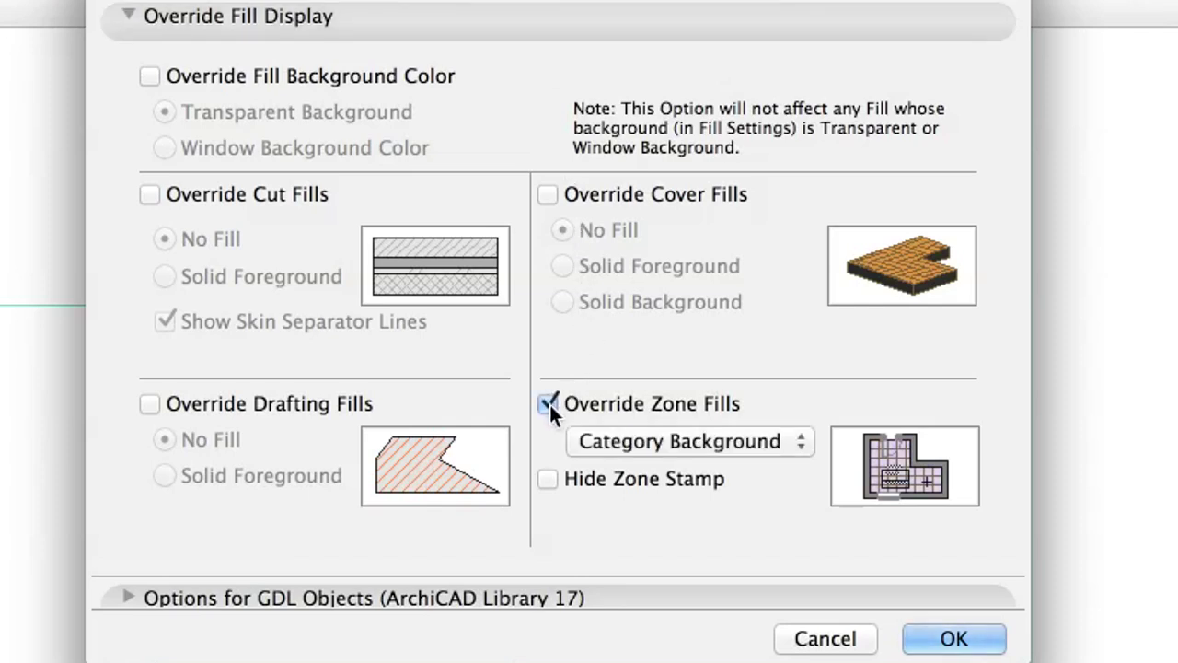
click(784, 443)
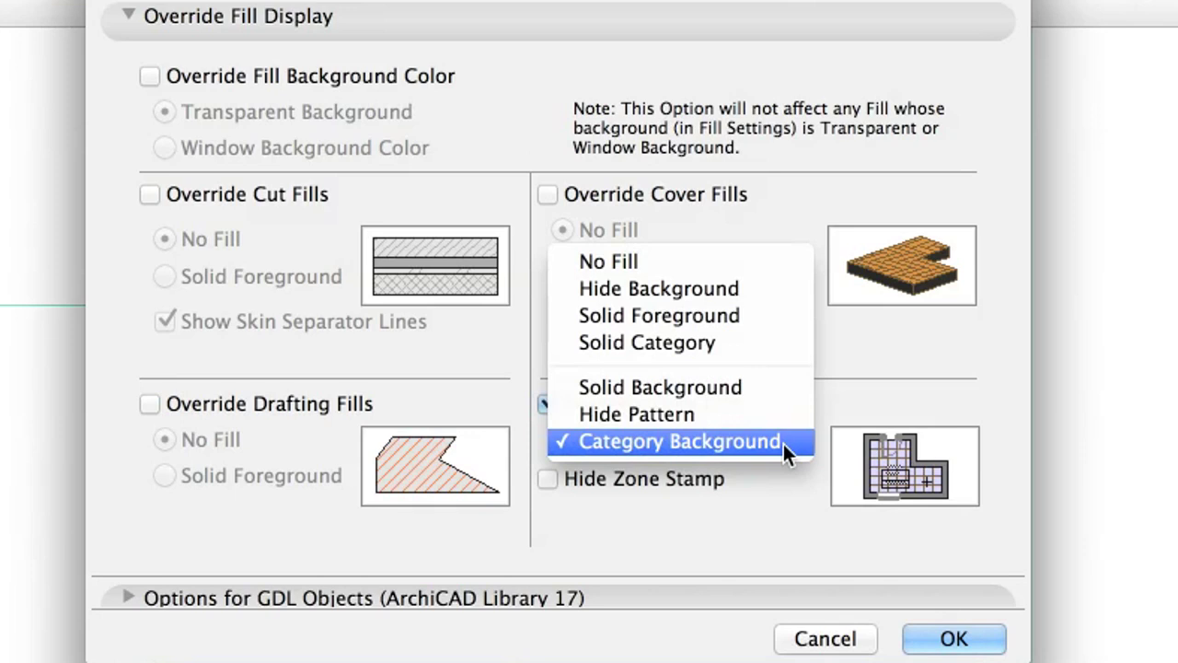
click(787, 444)
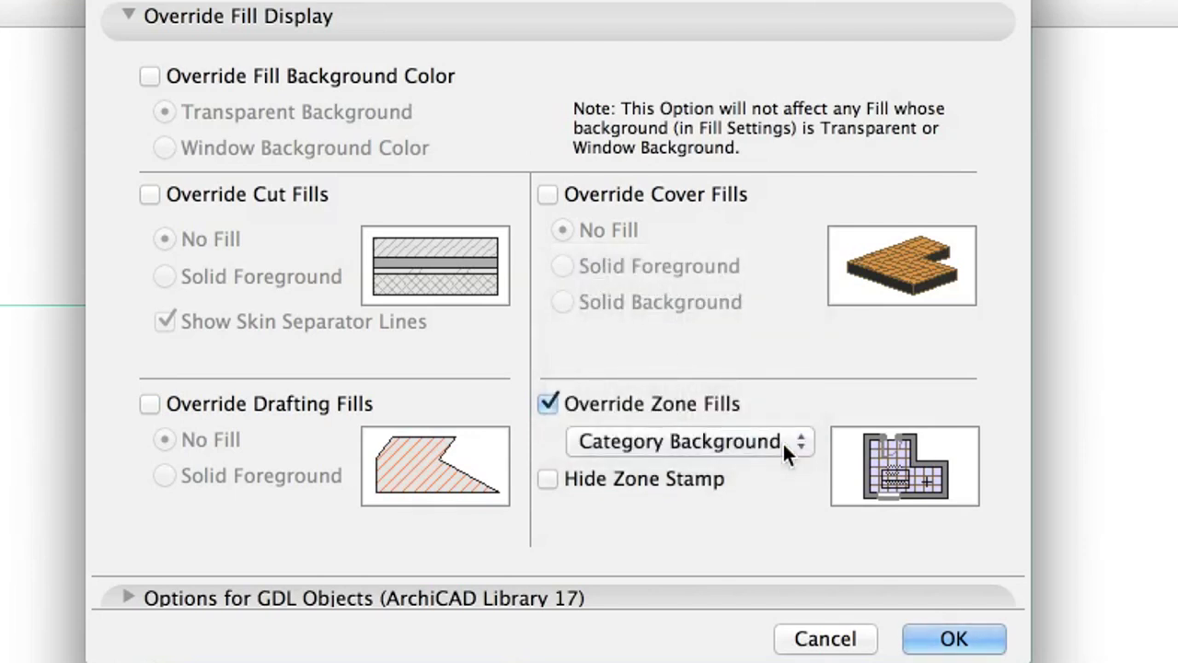
Step: Store the options as view combination '05 Building Plans - Zone fills' and apply it
click(129, 16)
click(129, 53)
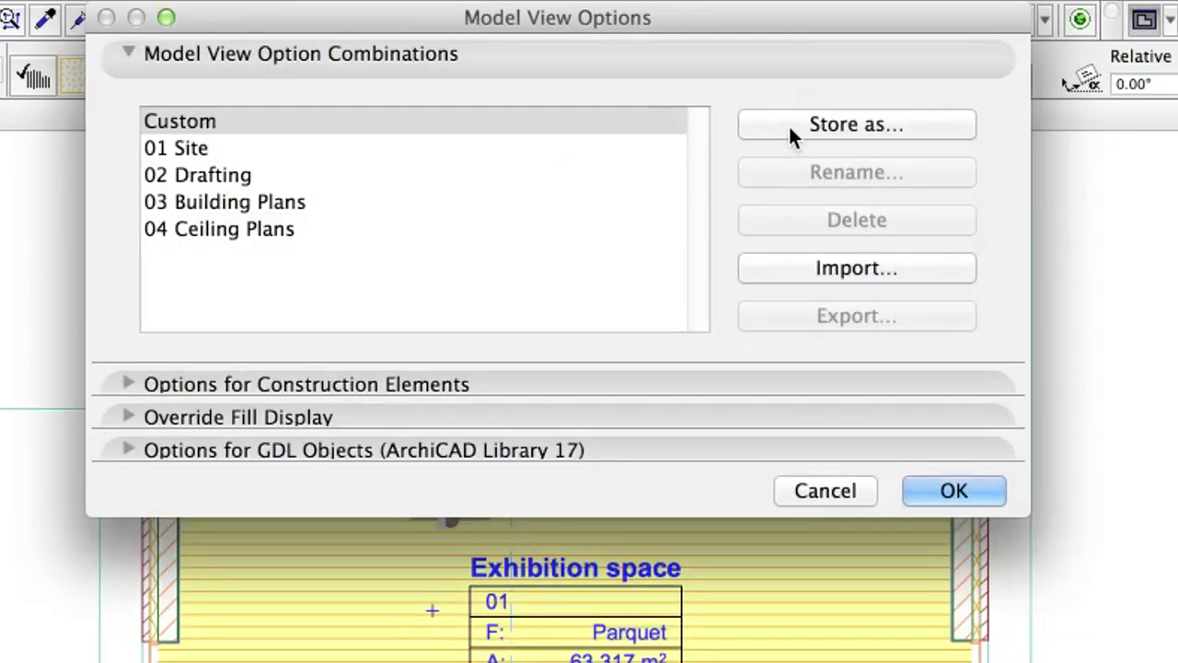
click(789, 126)
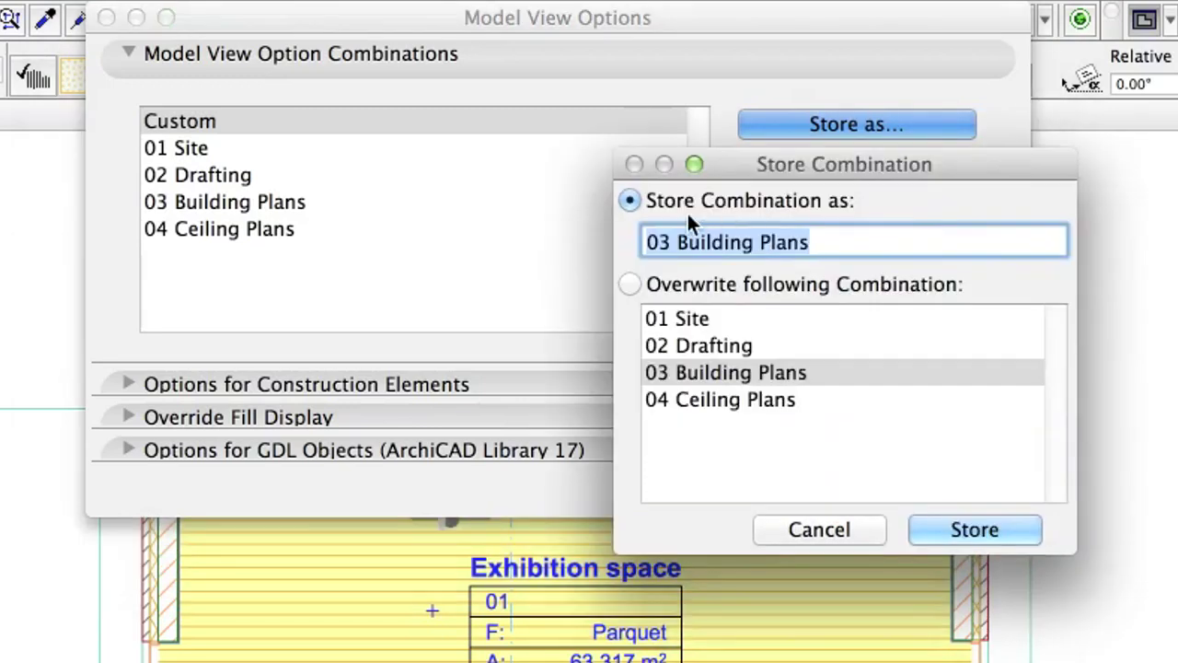
click(671, 242)
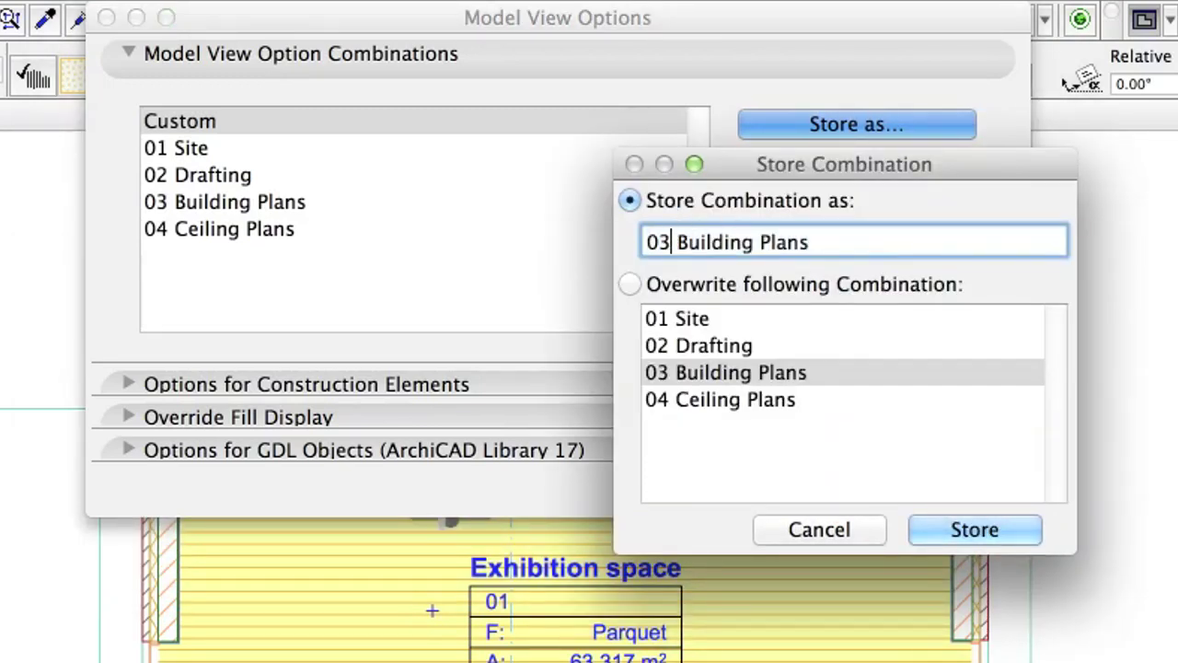
key(BackSpace)
text(5)
text( - Zone fills)
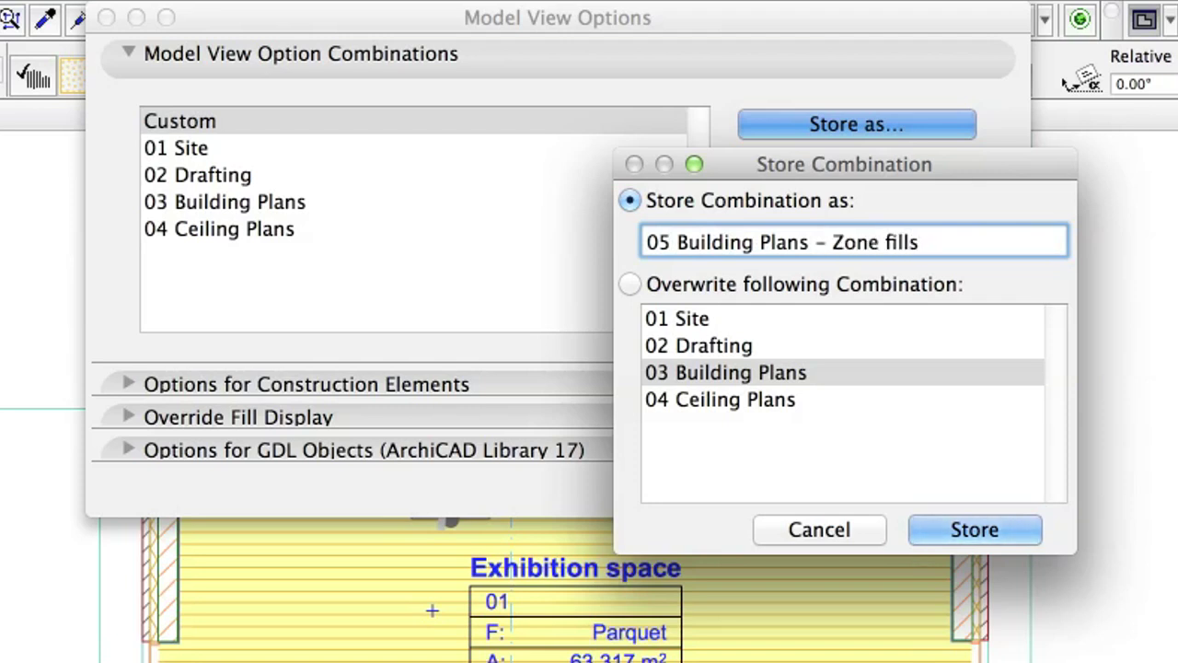
click(1031, 531)
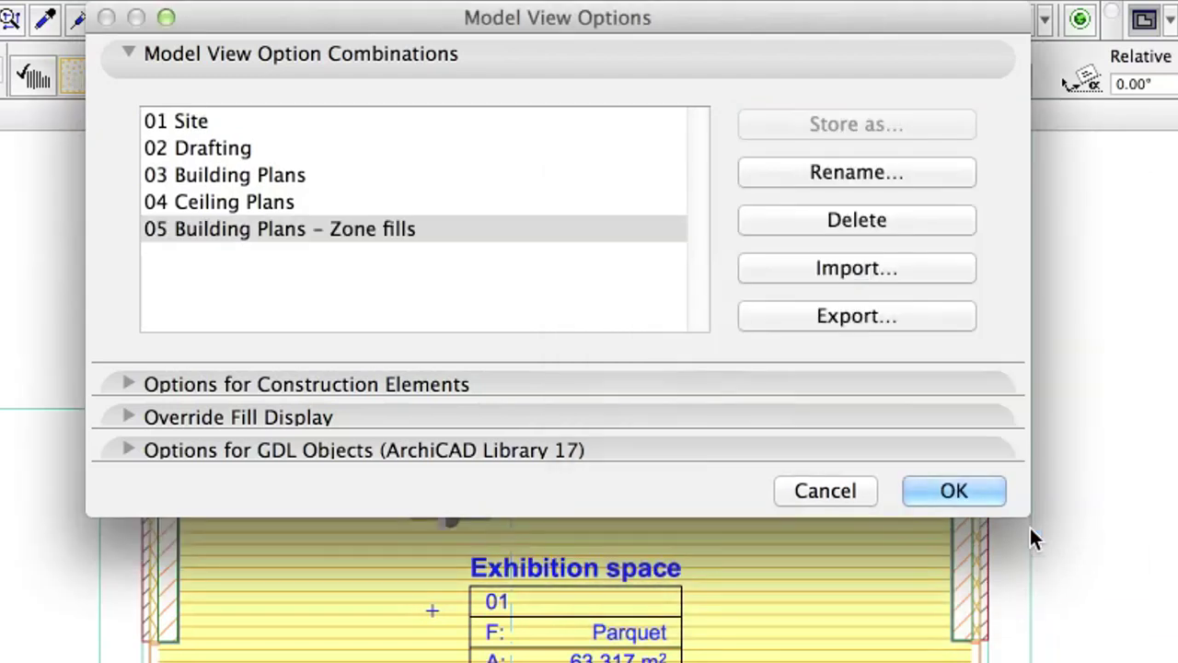
click(995, 491)
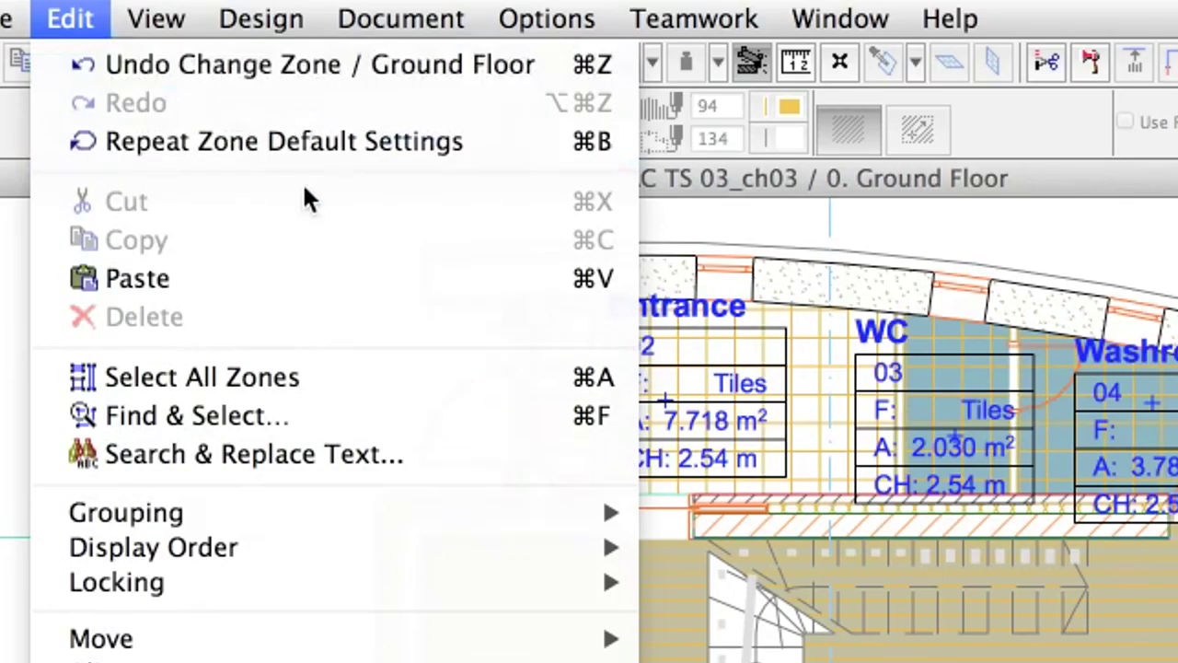
Step: Turn off the cover fill on all four ground-floor zones at once, then deselect them
click(418, 380)
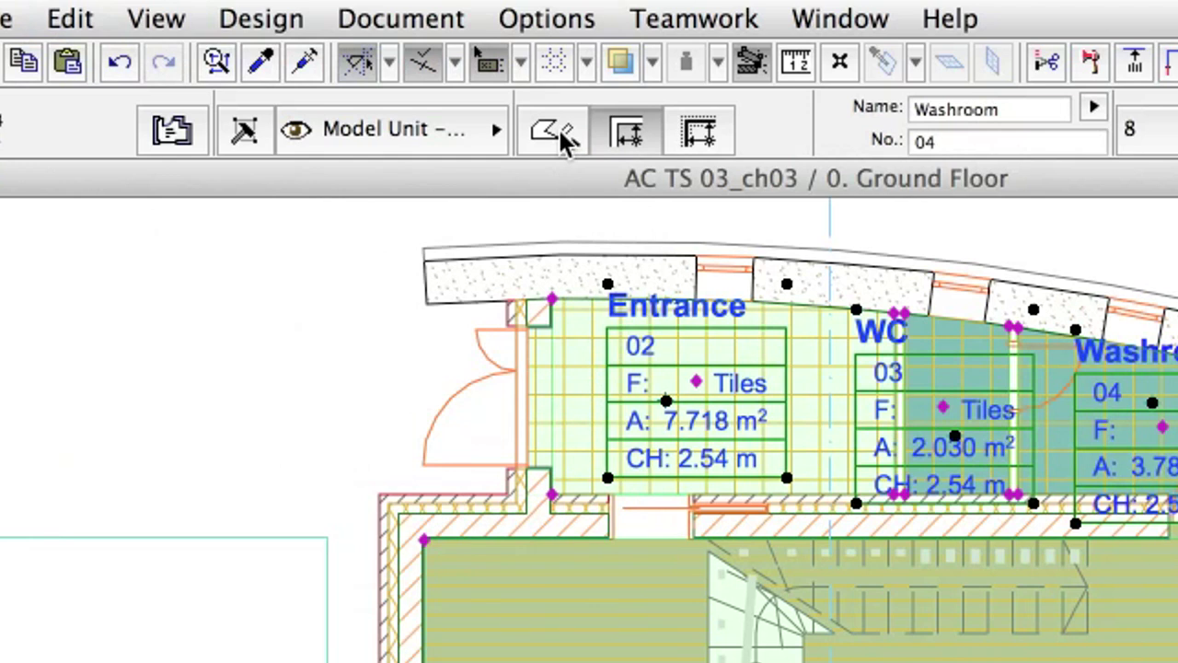
click(199, 125)
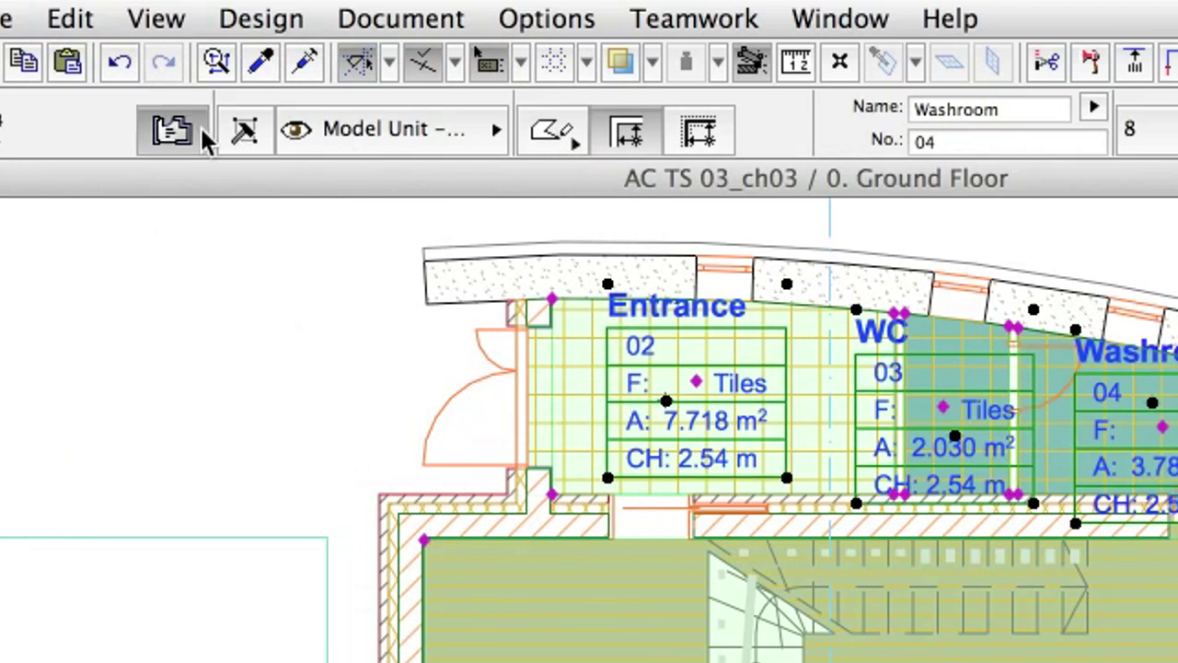
click(201, 127)
click(526, 405)
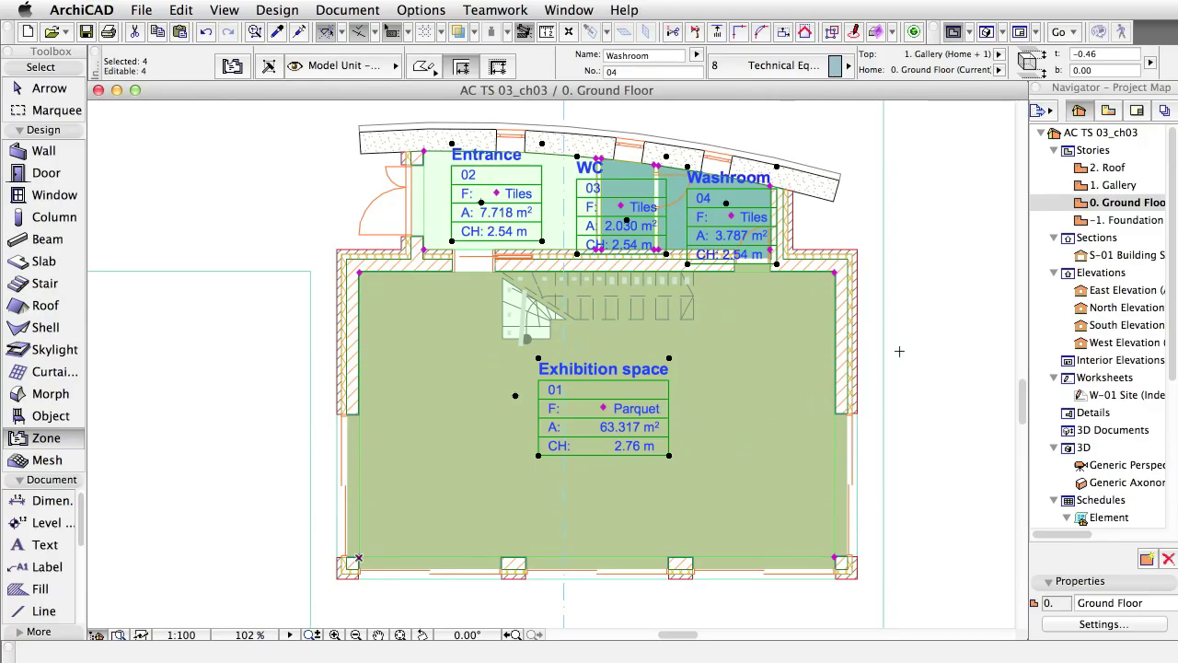
key(Escape)
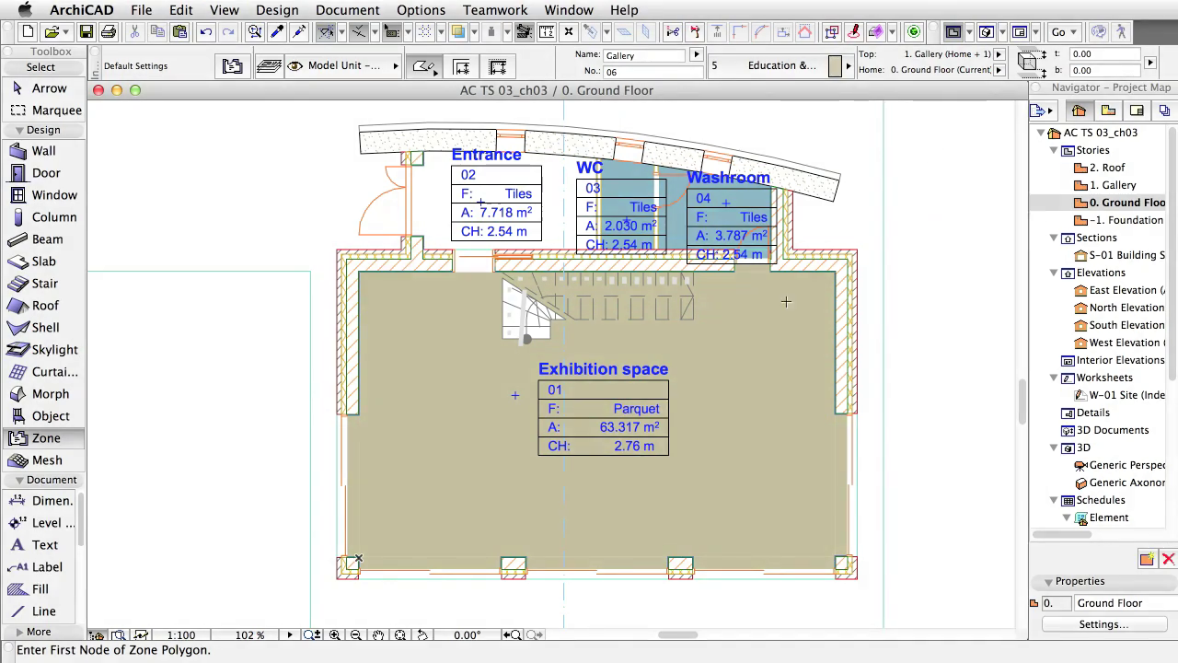
Step: Enable cover fill on the Exhibition space zone and set it to Wood Parquet
shift+click(787, 321)
shift+click(787, 321)
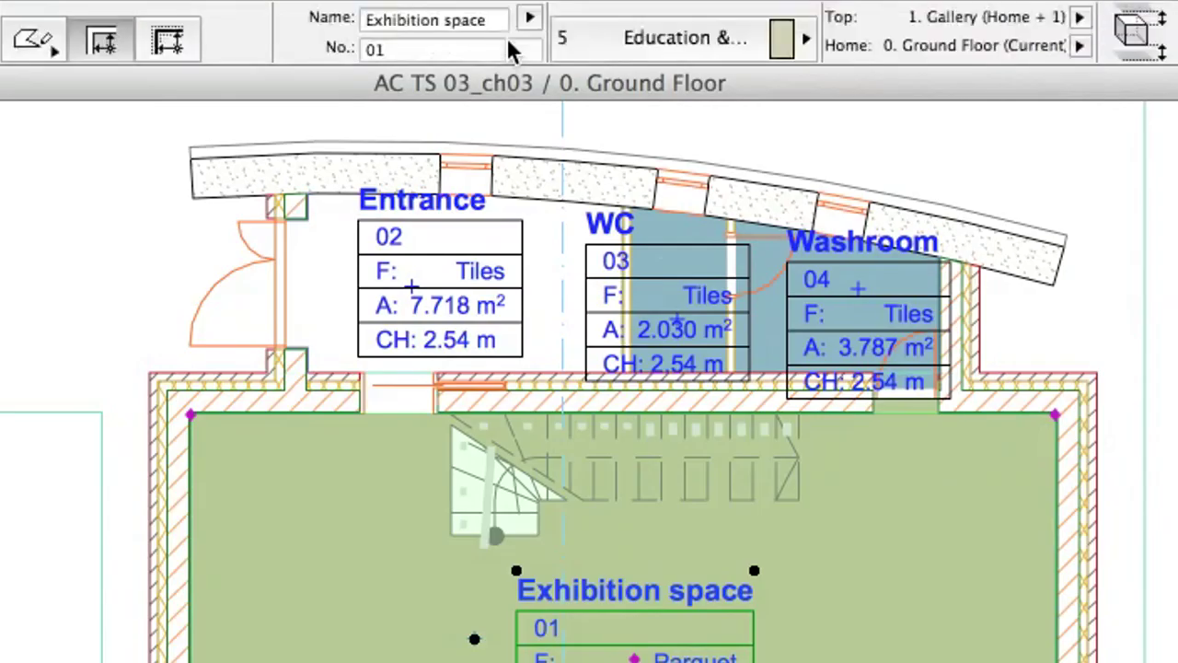
scroll(534, 70, right, 3)
scroll(535, 70, right, 3)
scroll(535, 70, right, 3)
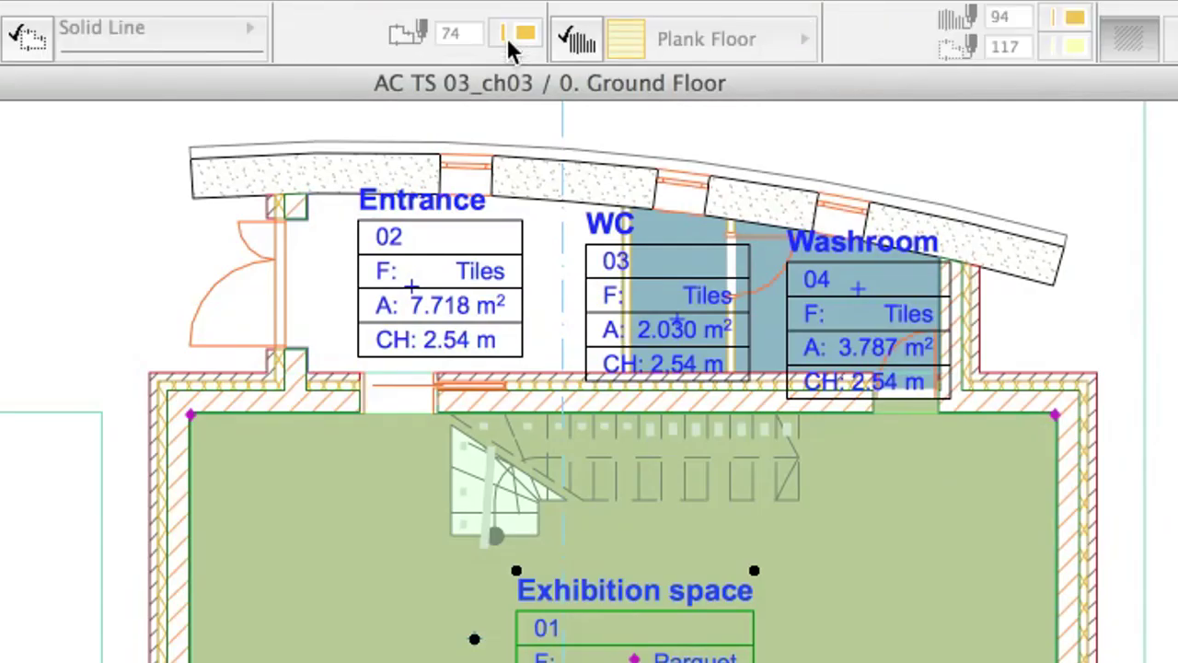
click(587, 39)
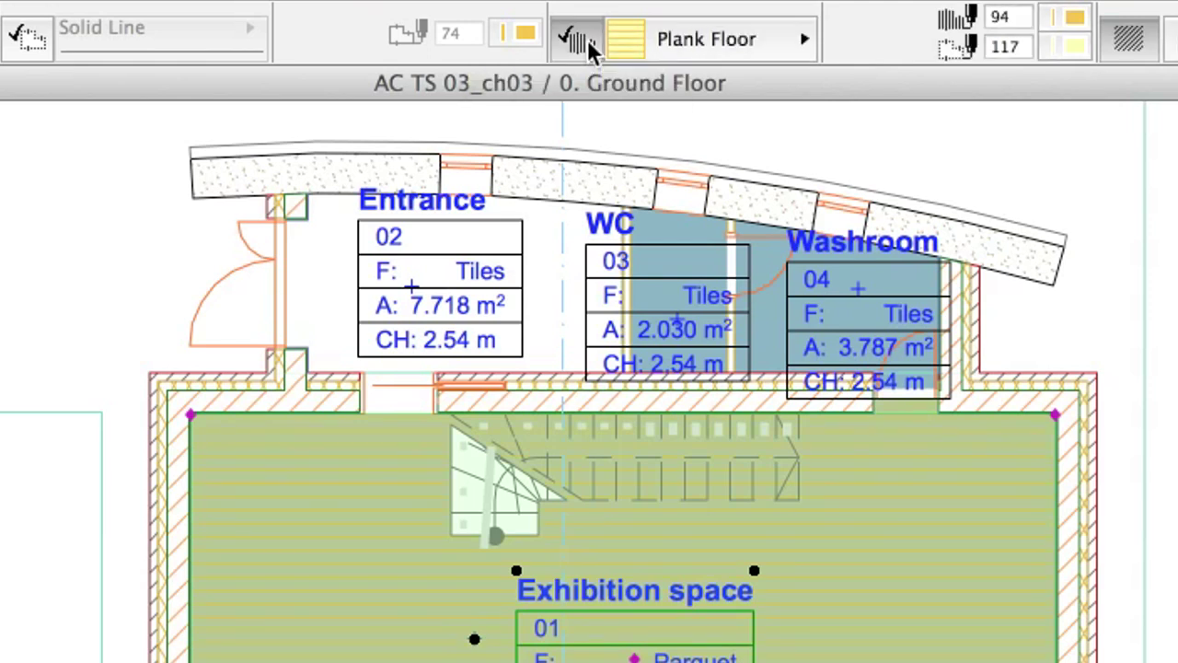
click(804, 38)
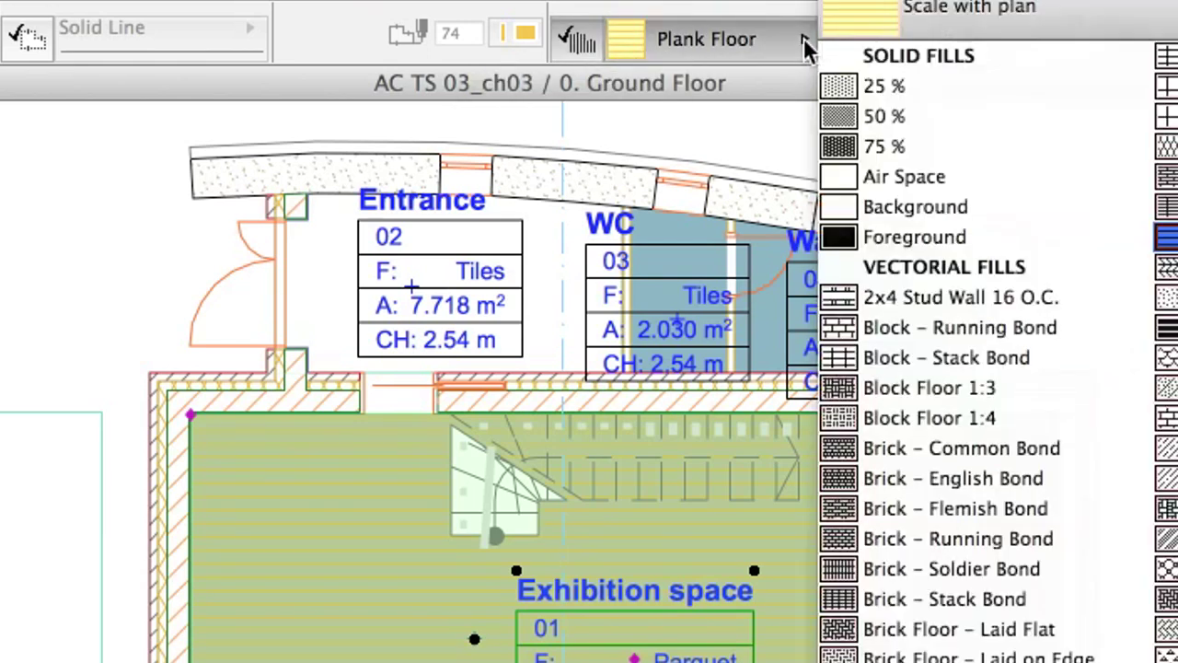
click(1167, 192)
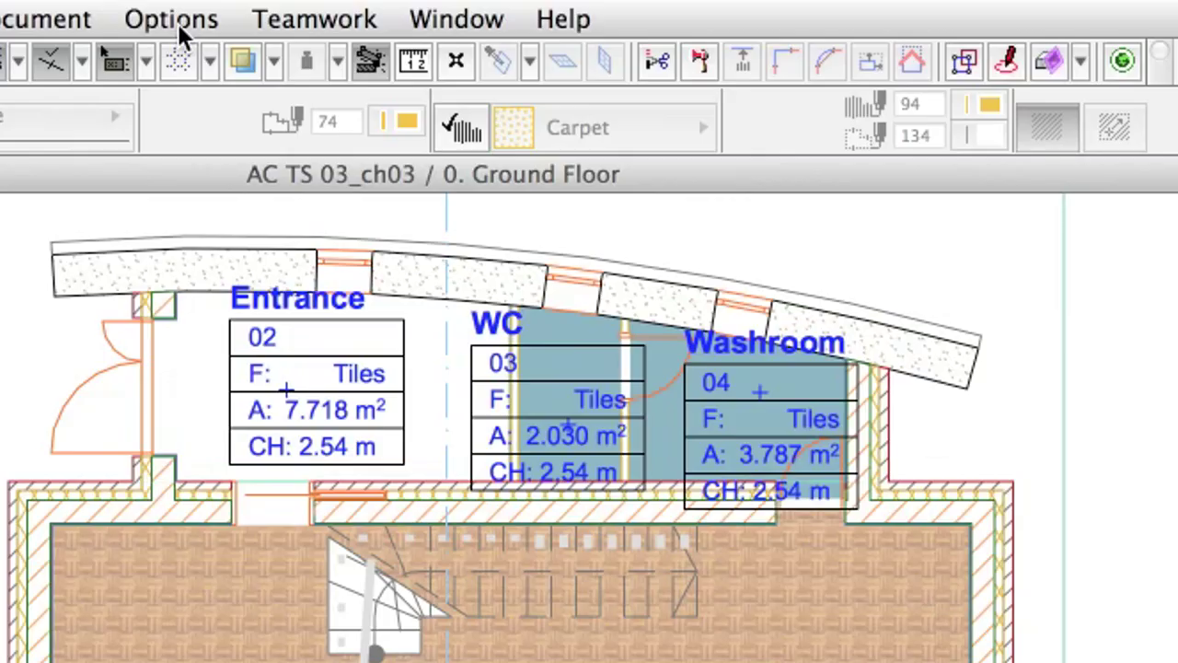
Step: In Fill Types, create a new image fill named 'Ceramic Tiling'
click(421, 9)
mouse_move(257, 62)
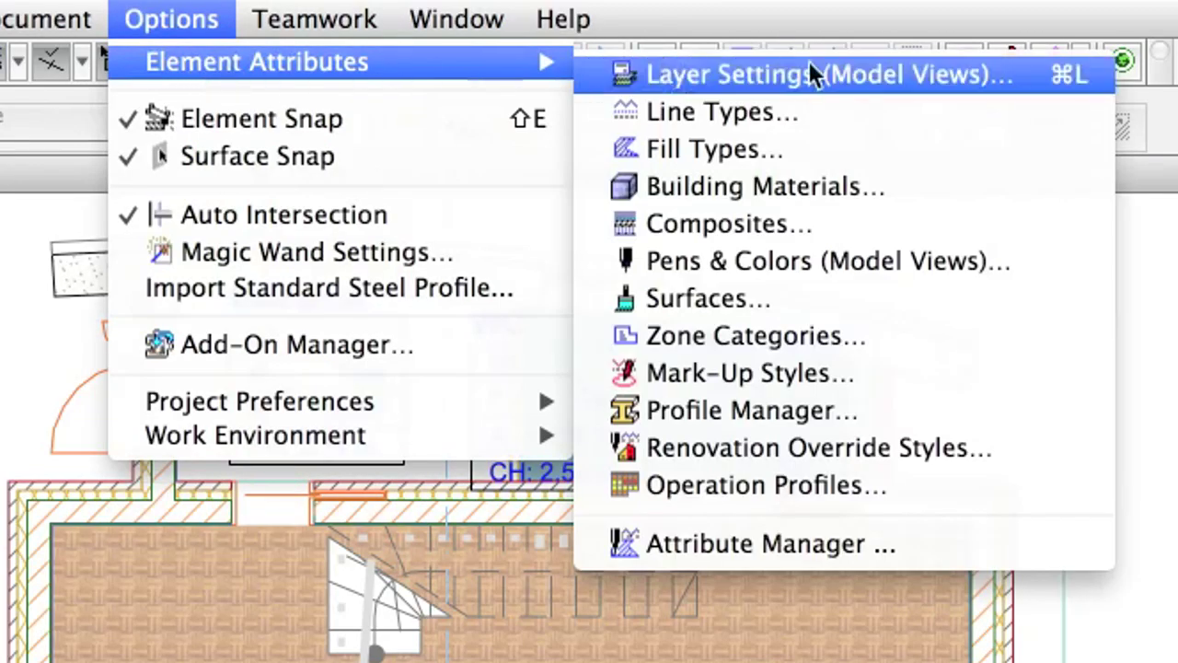
click(926, 155)
click(658, 70)
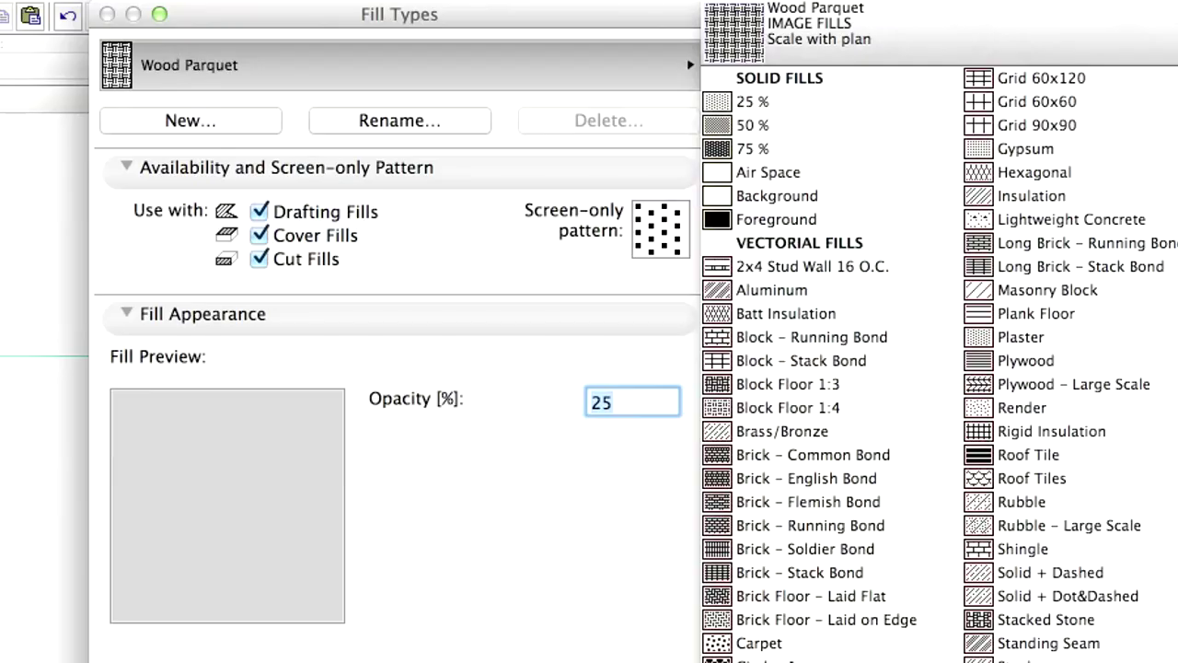
key(Return)
click(276, 129)
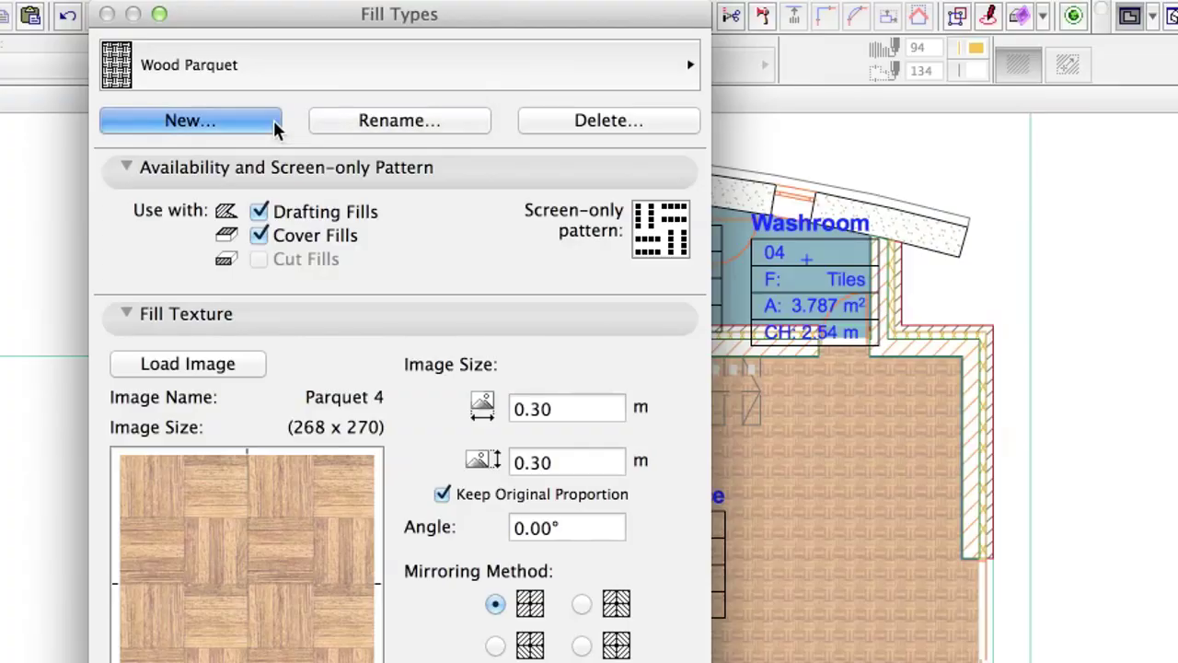
text(Ceramic Tiling)
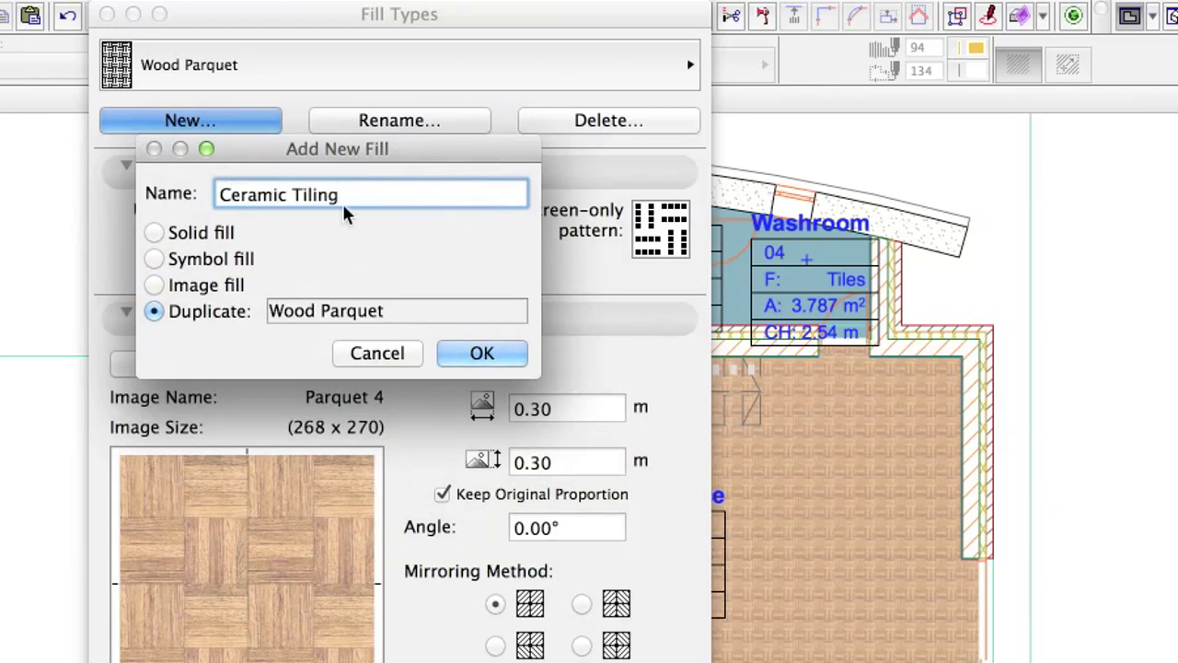
click(154, 286)
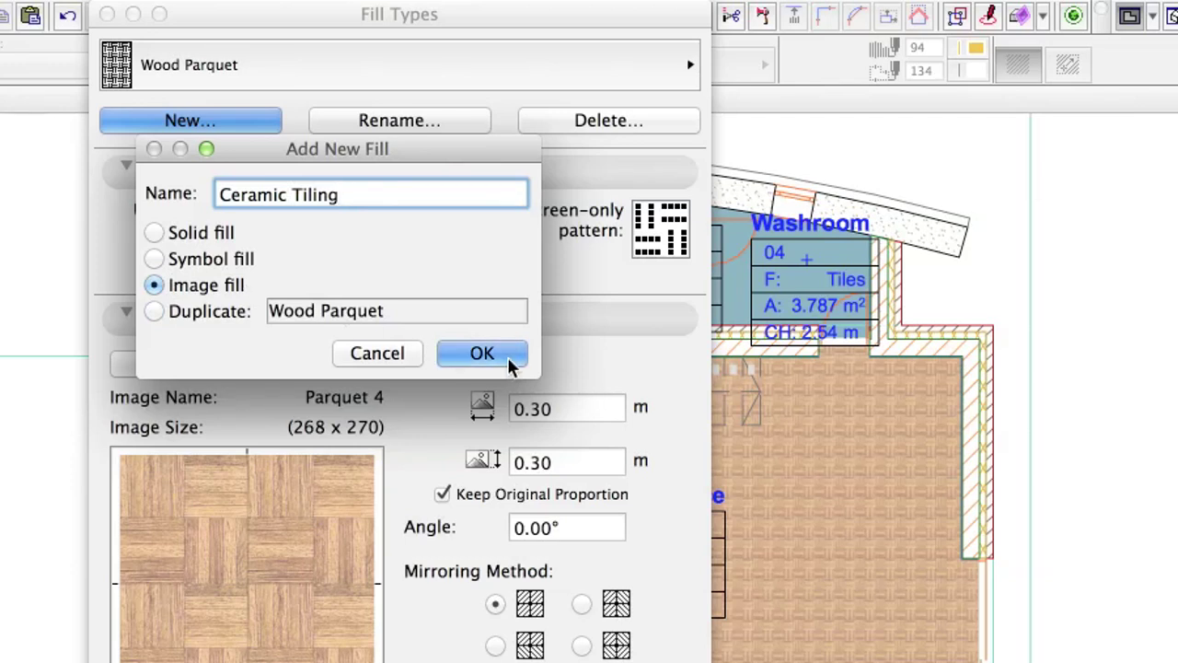
click(509, 358)
click(257, 365)
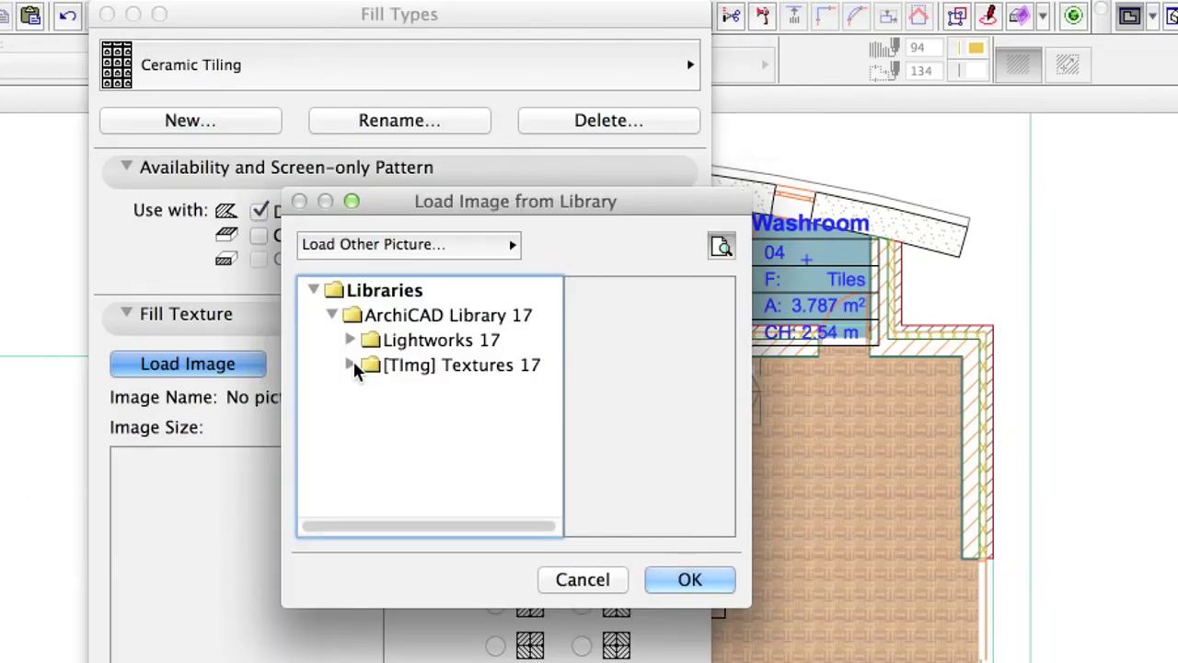
Step: Choose White Tiles 1.jpg from Textures > Flooring > Tiled Surfaces
click(353, 364)
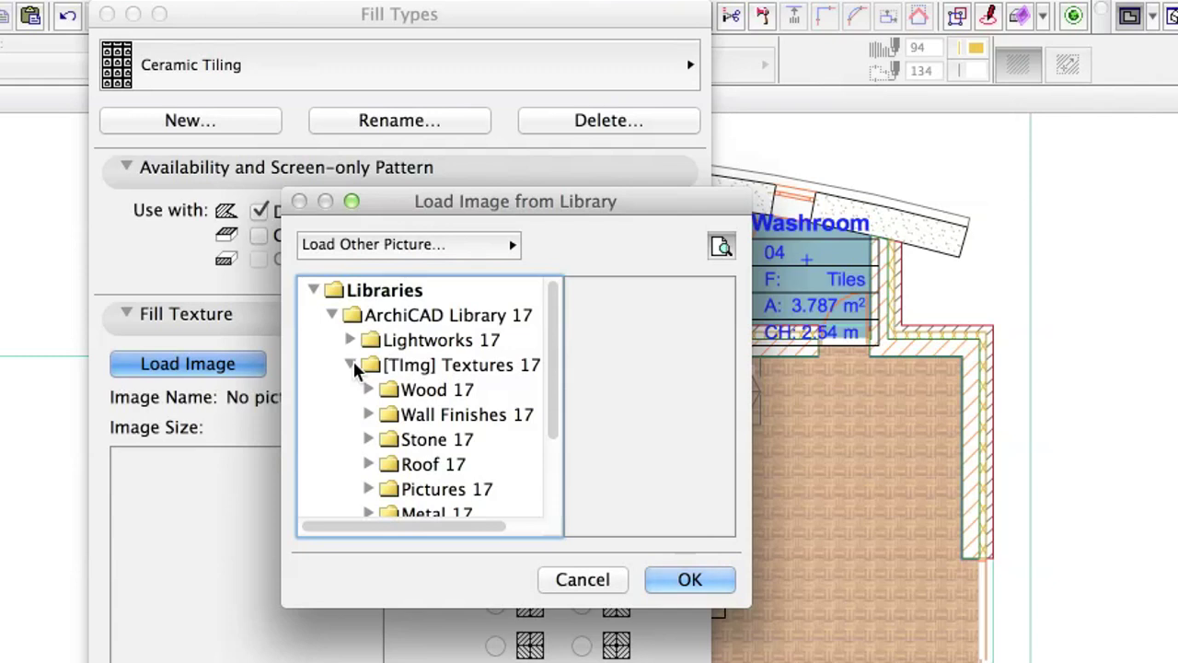
scroll(354, 369, down, 5)
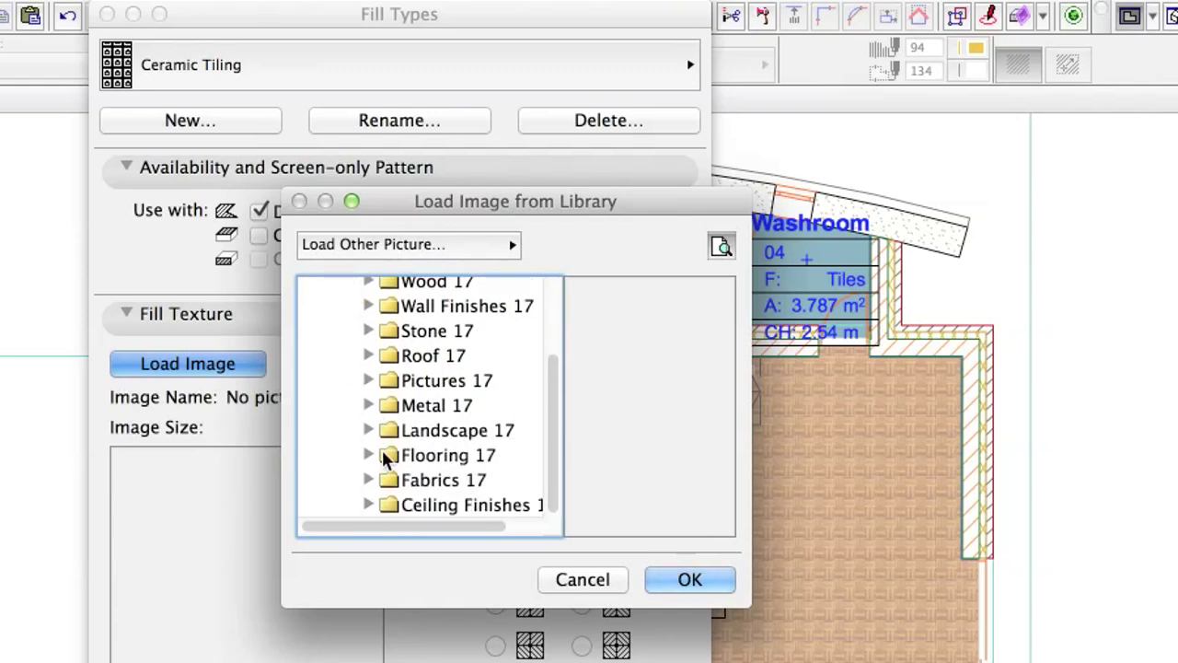
double_click(377, 454)
scroll(377, 441, down, 3)
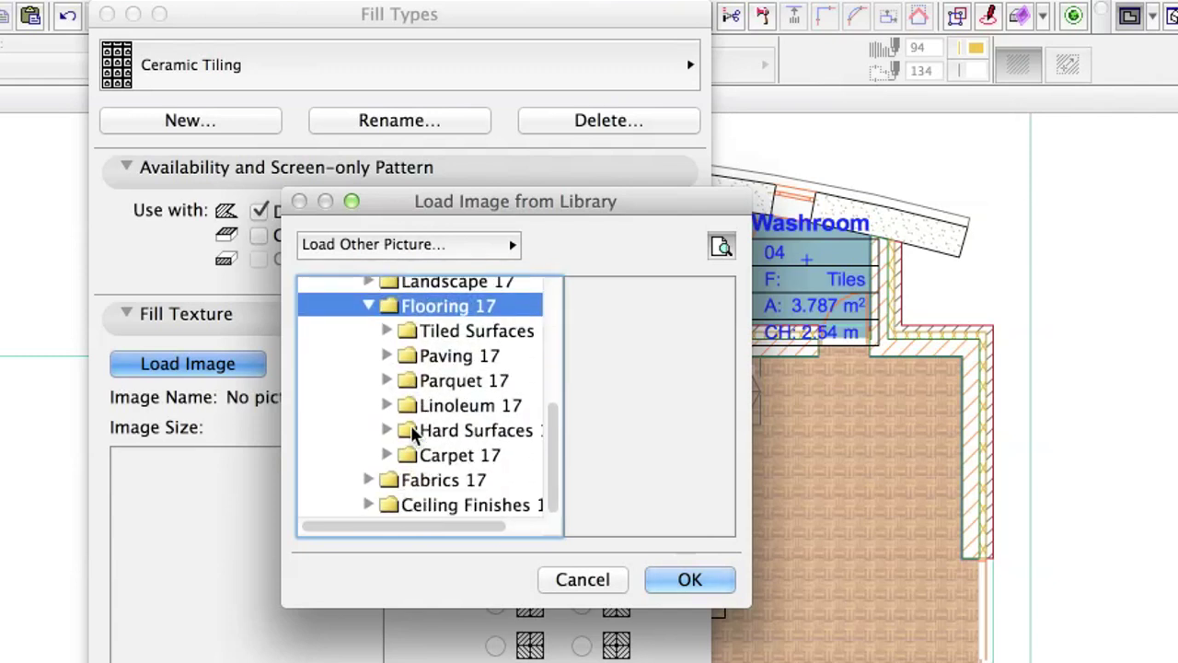
click(385, 331)
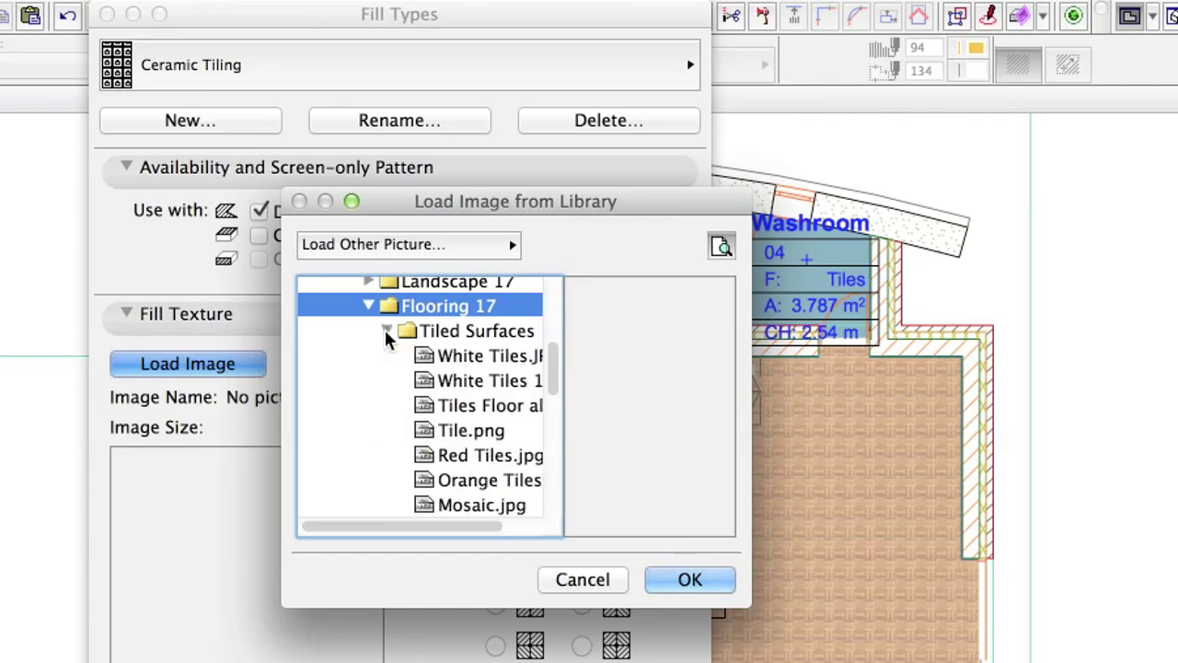
drag(405, 531, 446, 531)
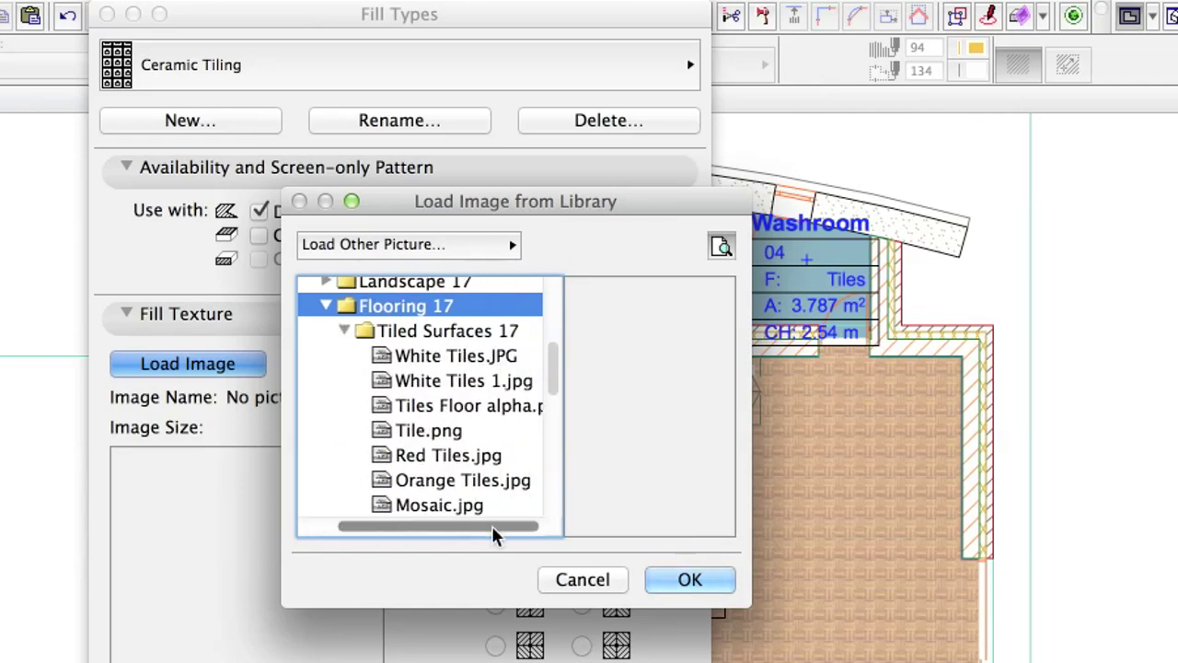
click(474, 382)
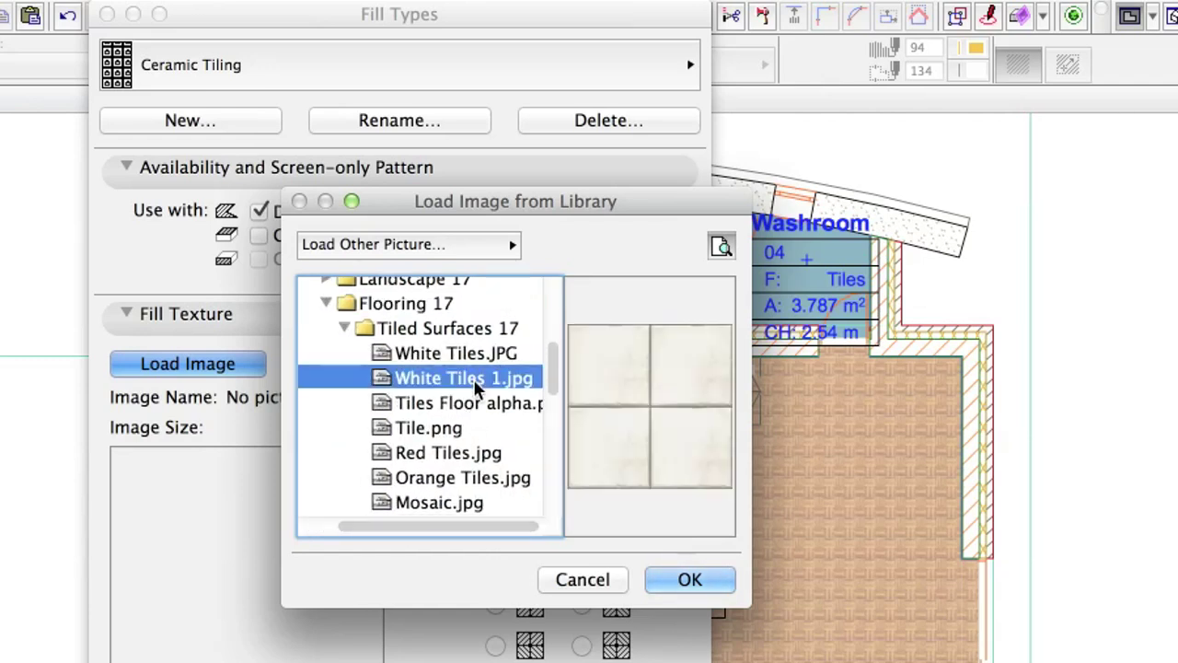
Step: Load White Tiles 1 at 0.60 m width, enable it for cover fills, blank the screen-only pattern
click(714, 580)
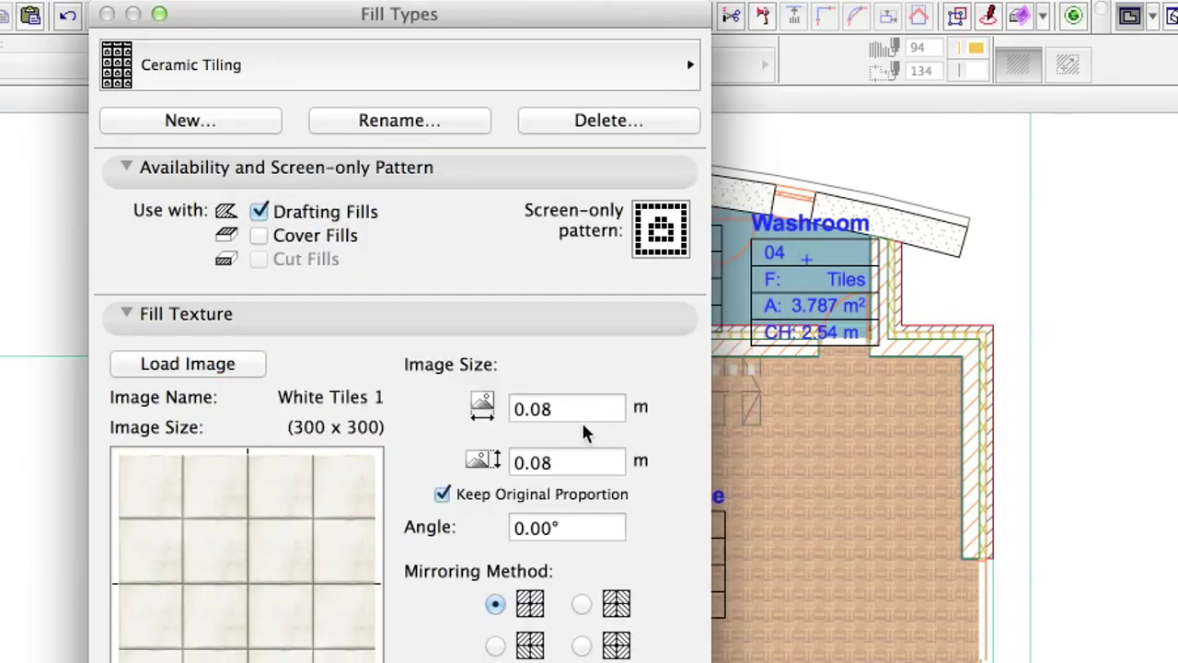
drag(532, 408, 614, 408)
text(0.6)
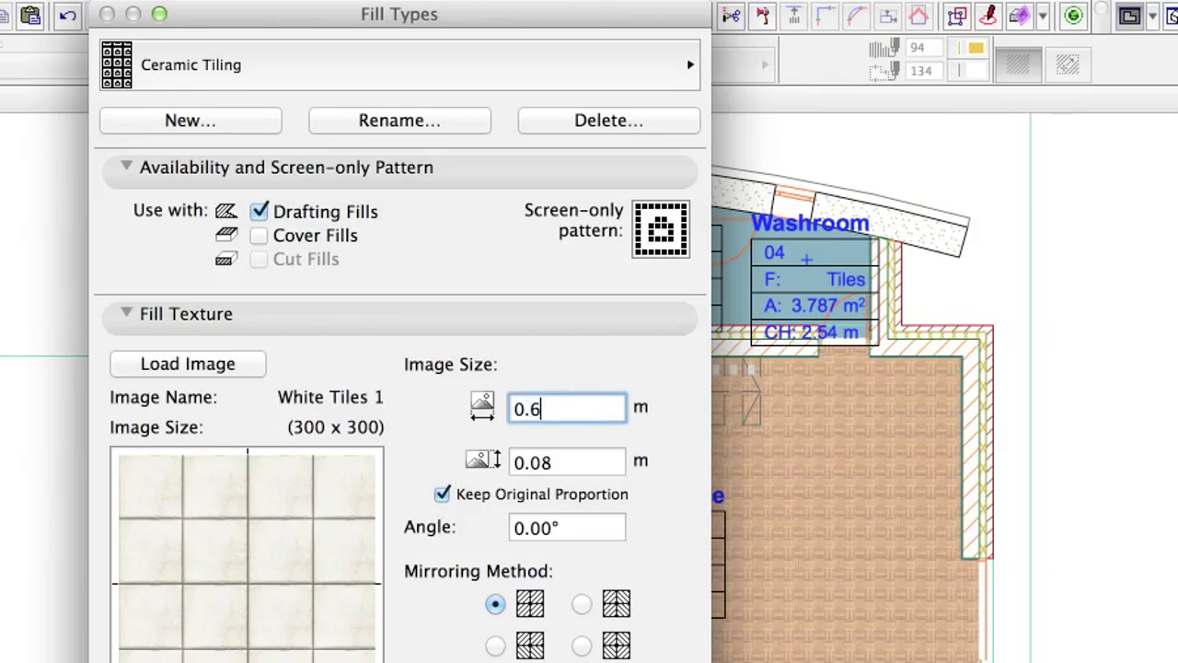
text(0)
click(259, 235)
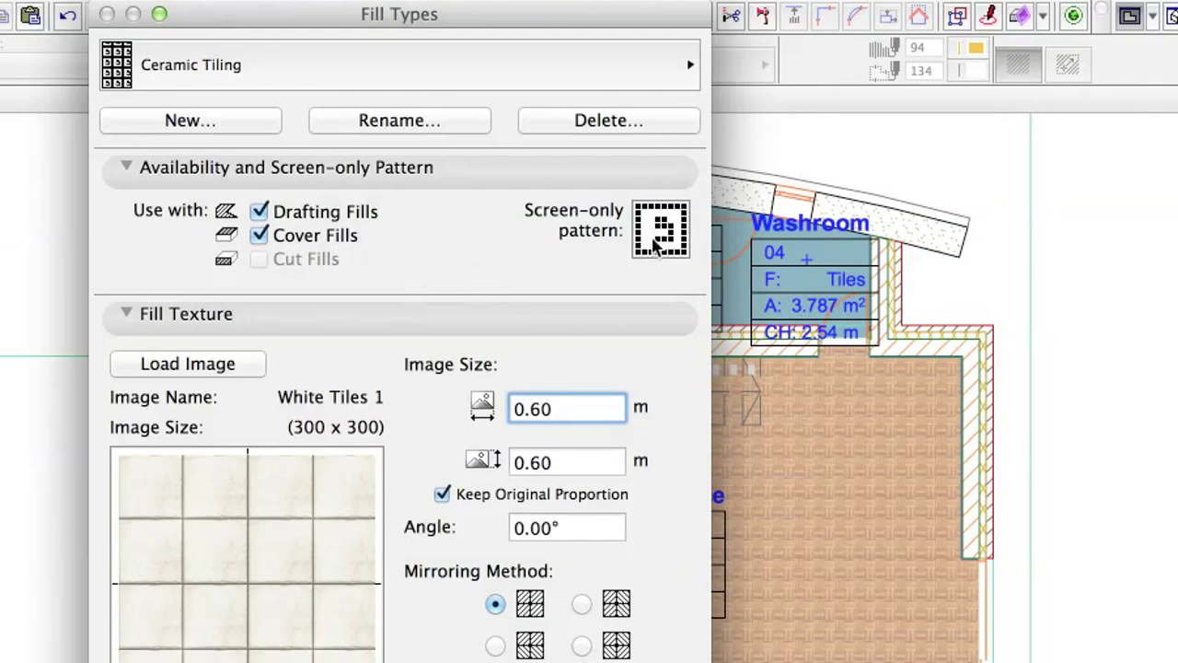
drag(657, 232, 678, 236)
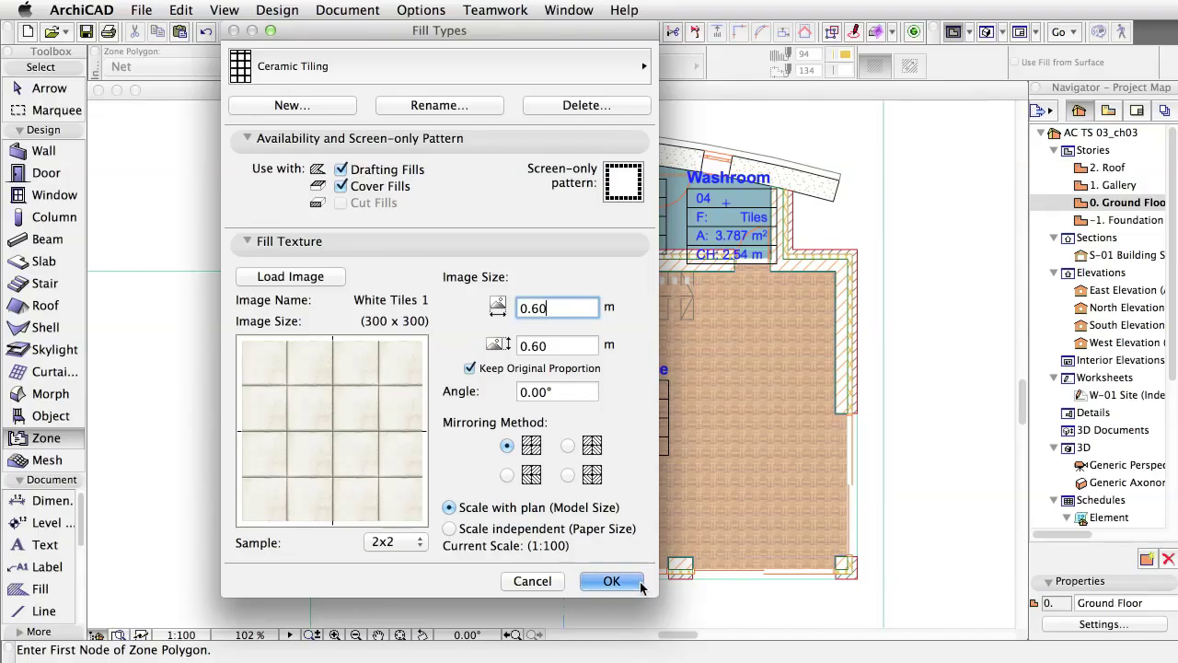
click(641, 585)
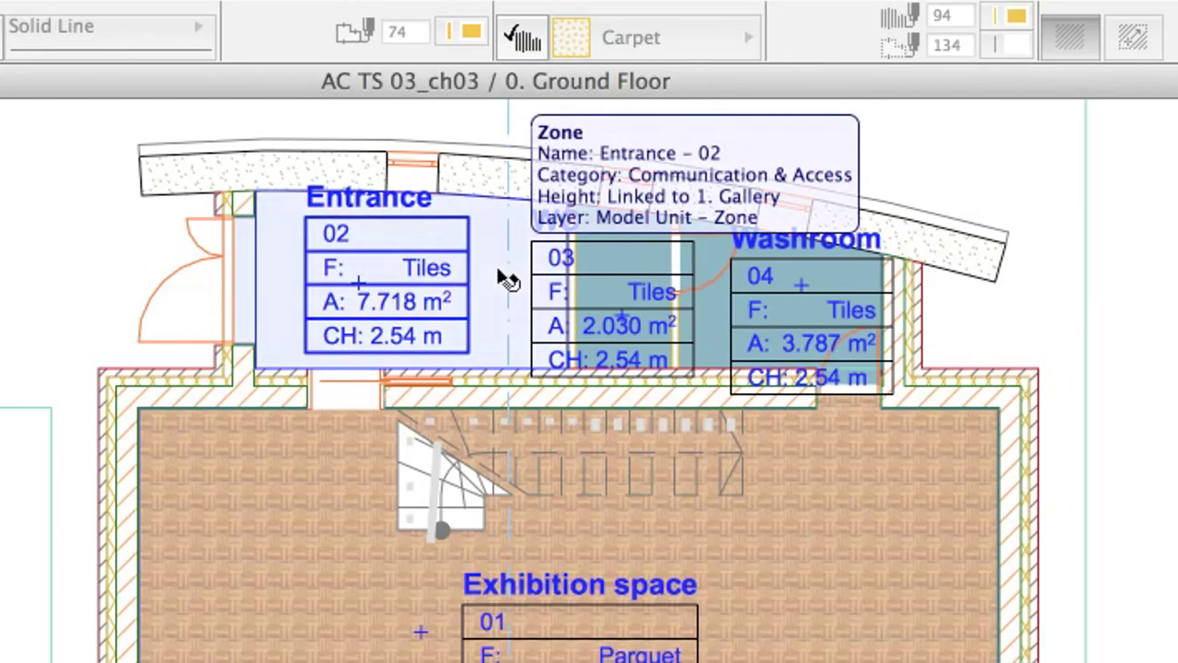
Step: Override the Entrance, WC and Washroom zone fills with the Ceramic Tiling image
click(506, 278)
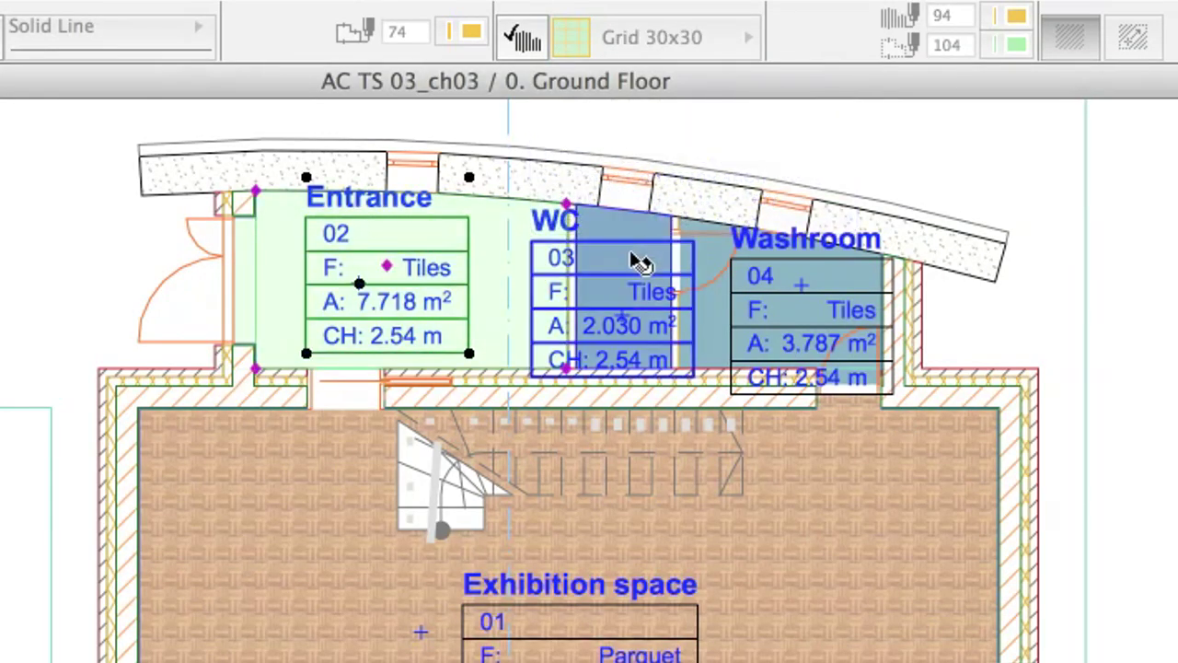
shift+click(641, 261)
shift+click(711, 304)
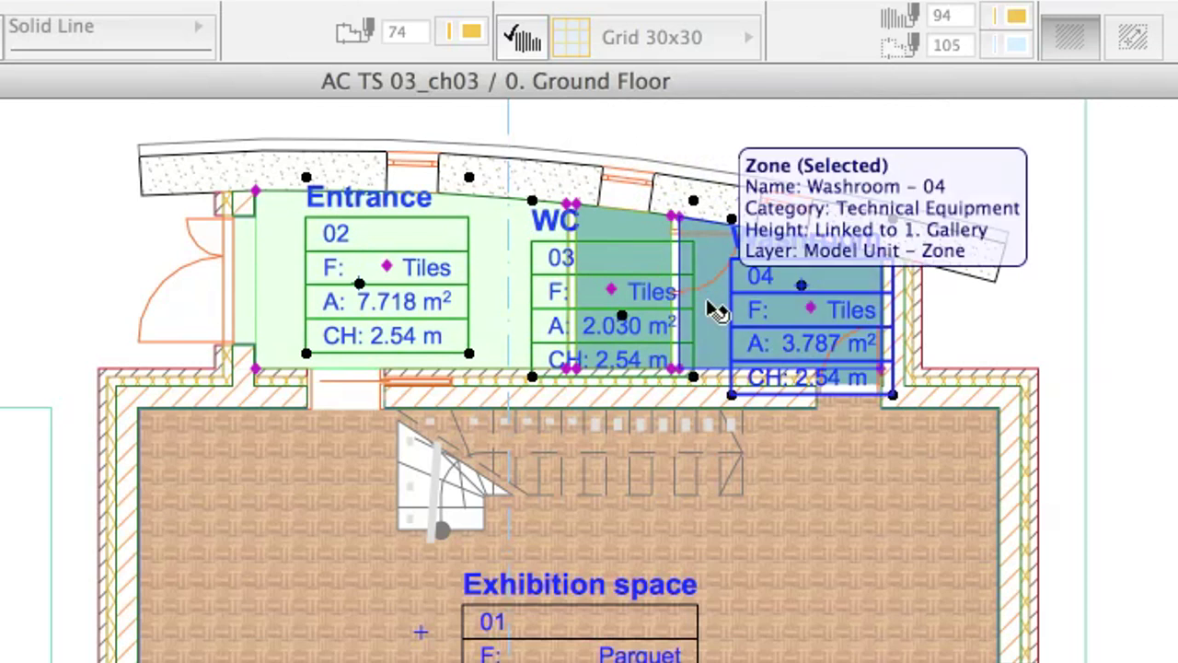
click(524, 41)
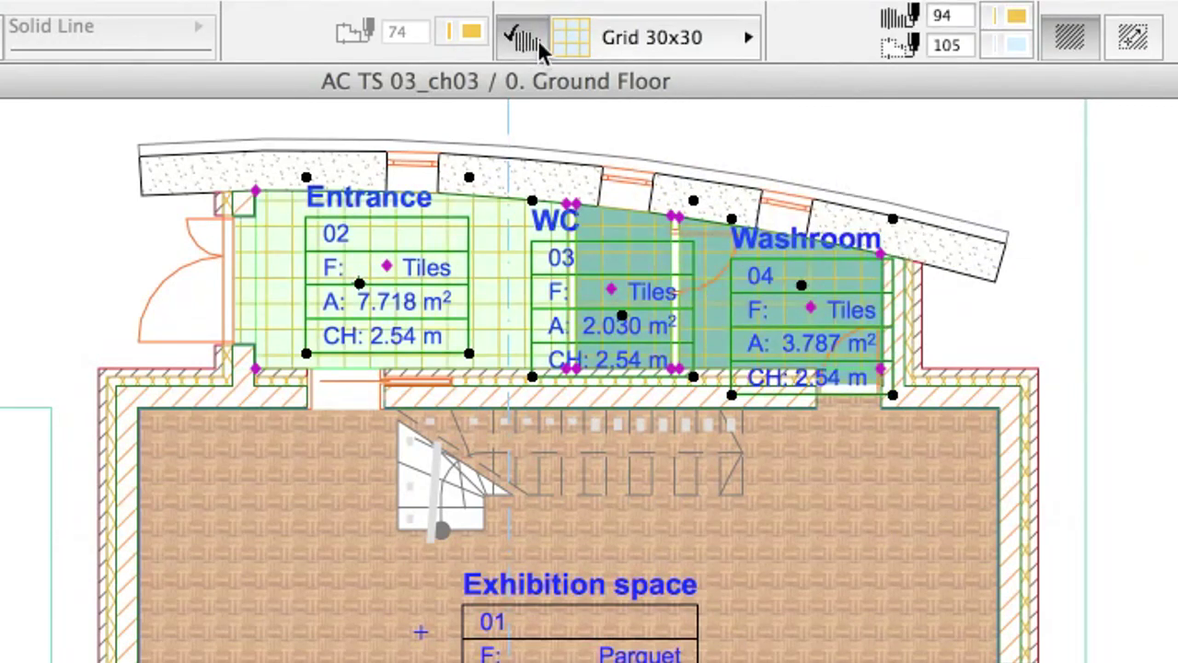
click(676, 42)
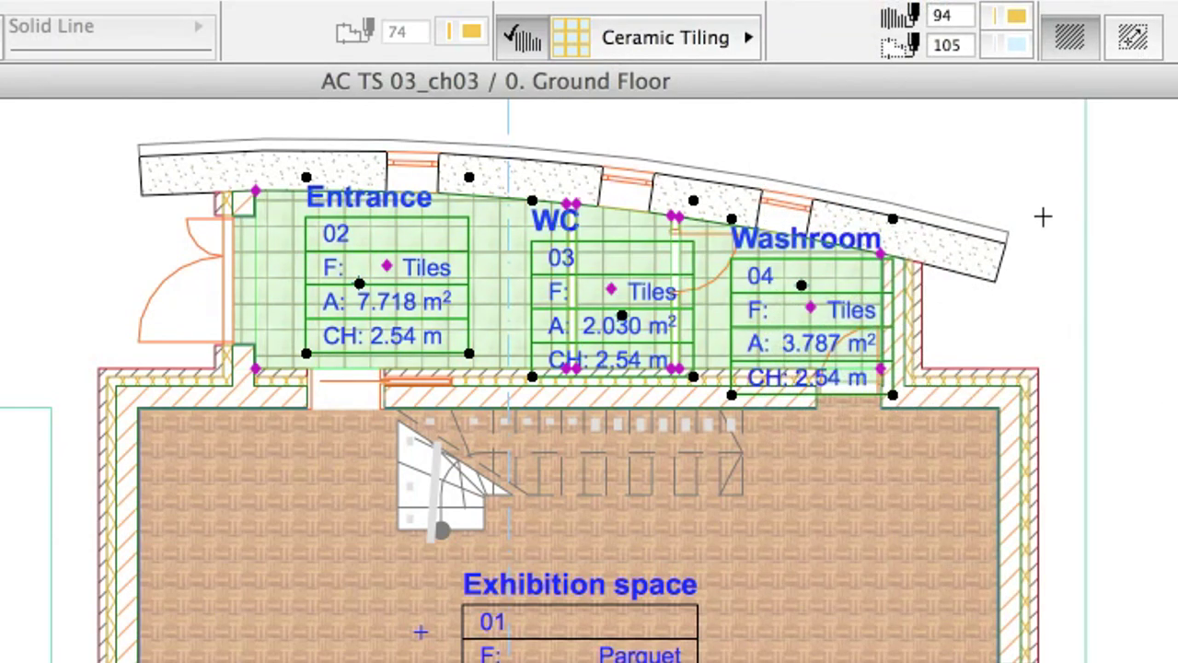
click(1043, 217)
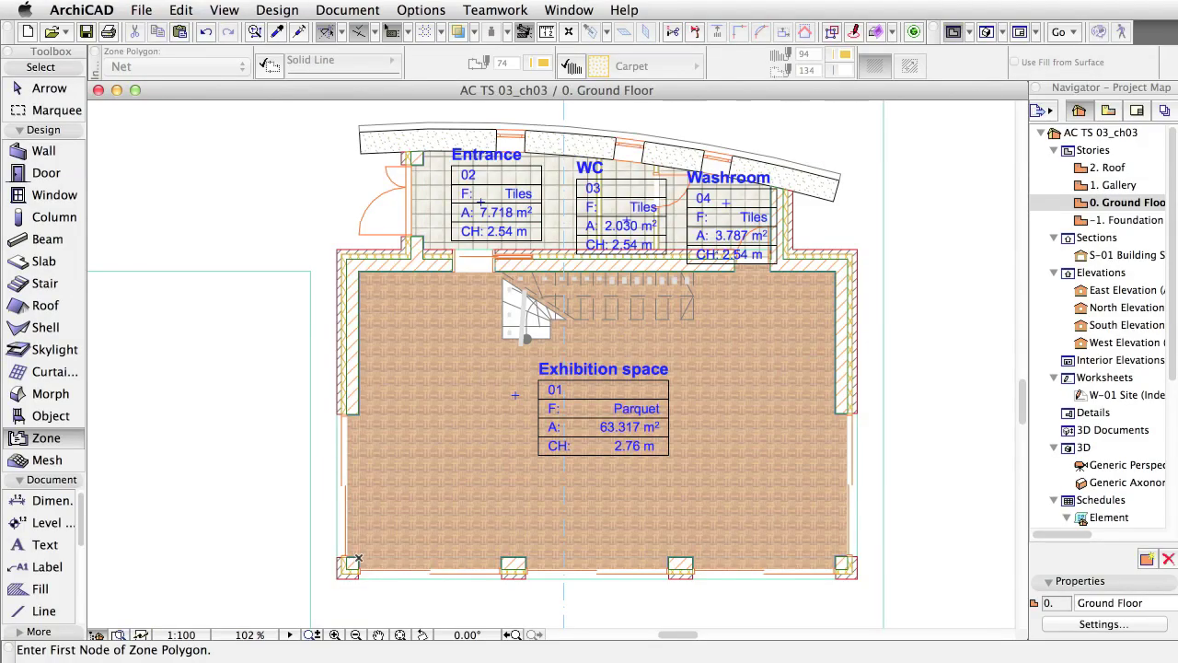
Step: On the 1. Gallery story, give the Gallery zone the Wood Parquet fill
double_click(1125, 185)
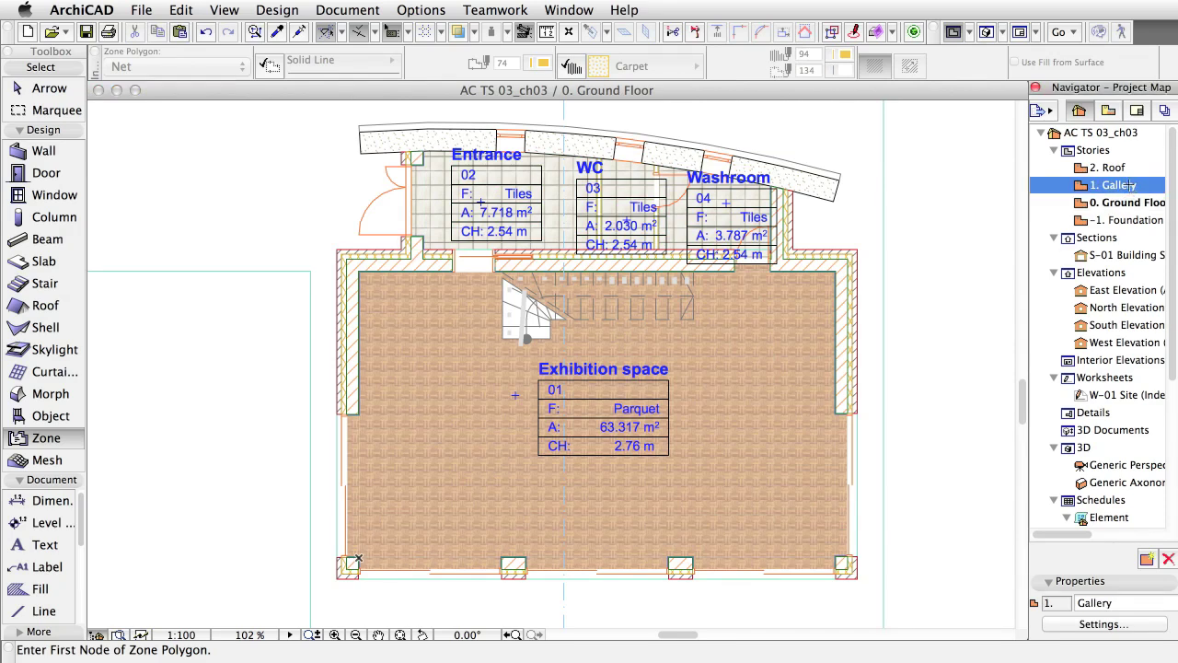
click(803, 360)
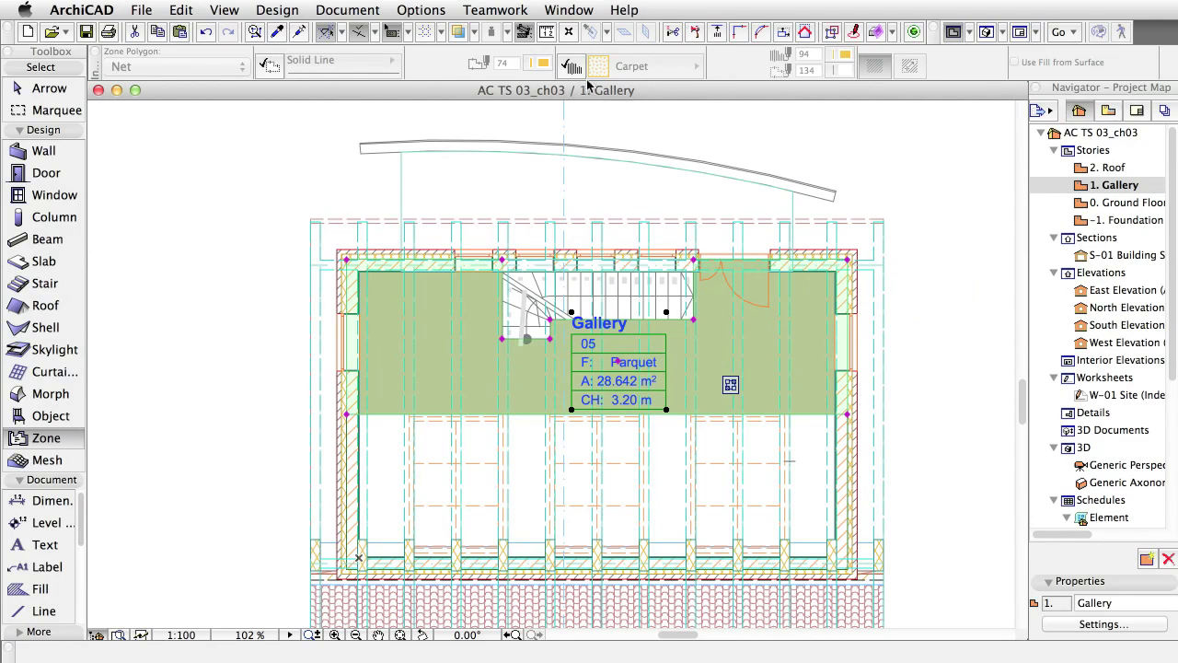
click(644, 66)
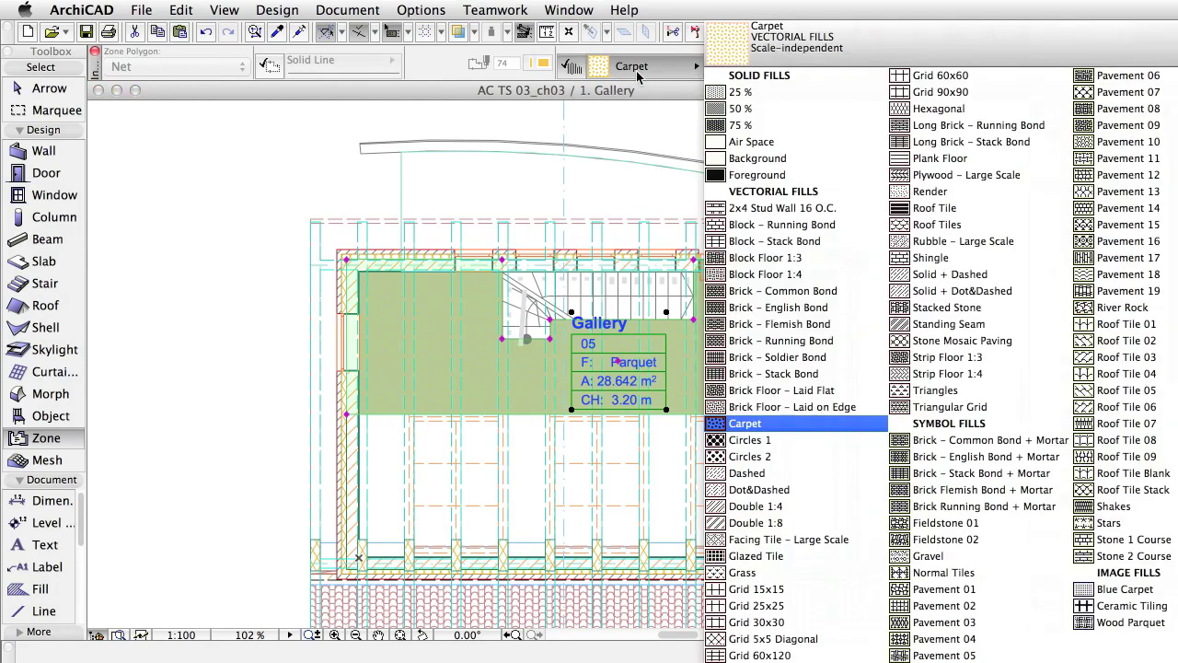
click(1173, 626)
key(Escape)
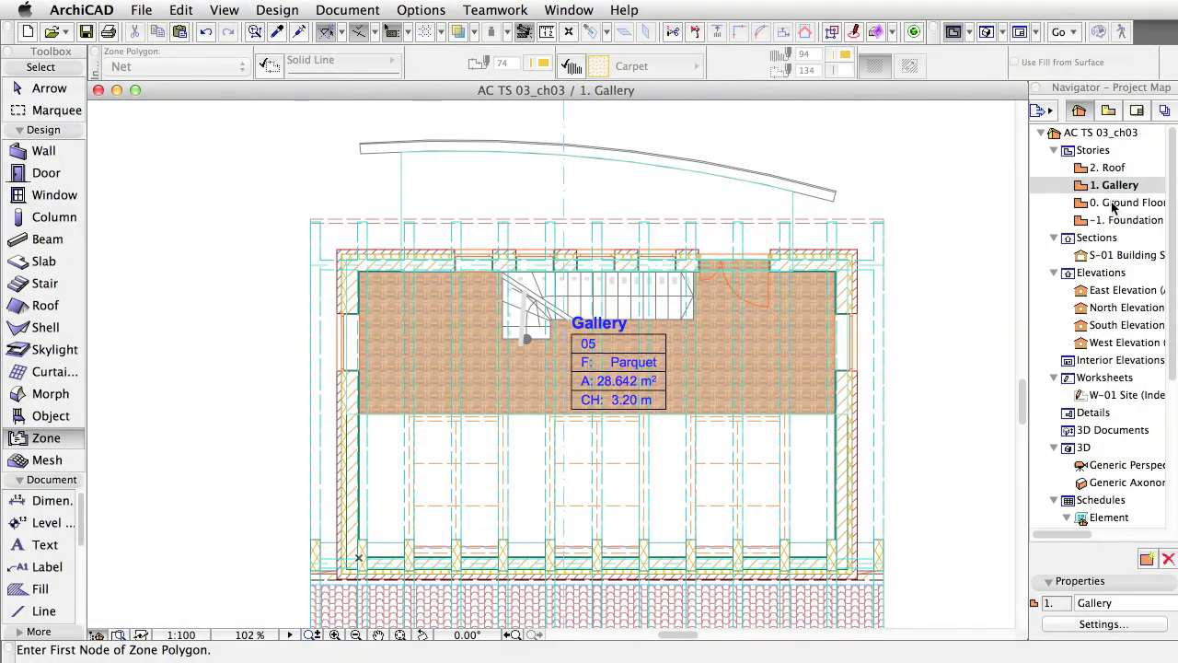
Step: Select all Ground Floor zones and make their stamp display order scale-sensitive at 1:100
double_click(1113, 205)
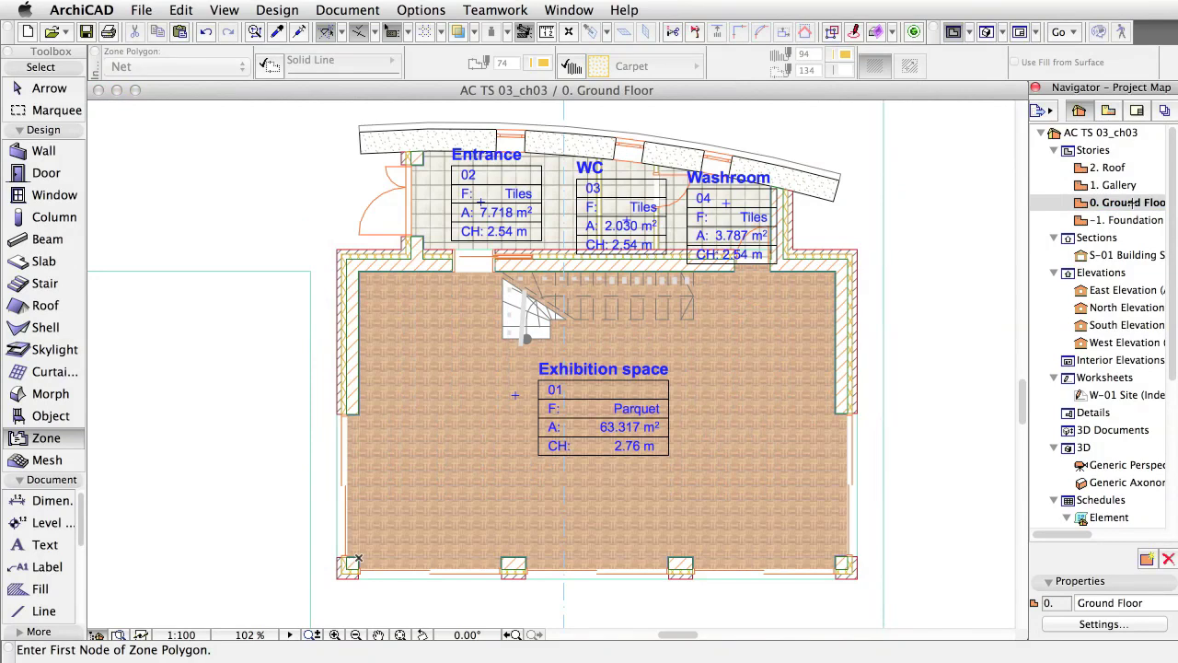
click(183, 11)
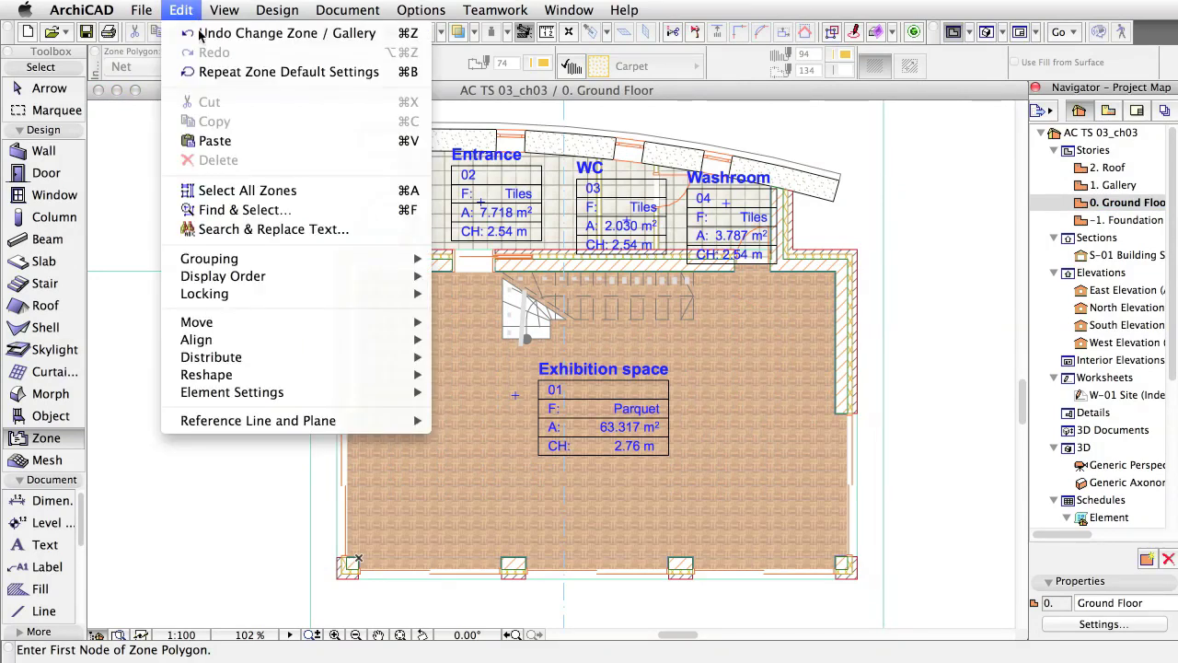
click(342, 192)
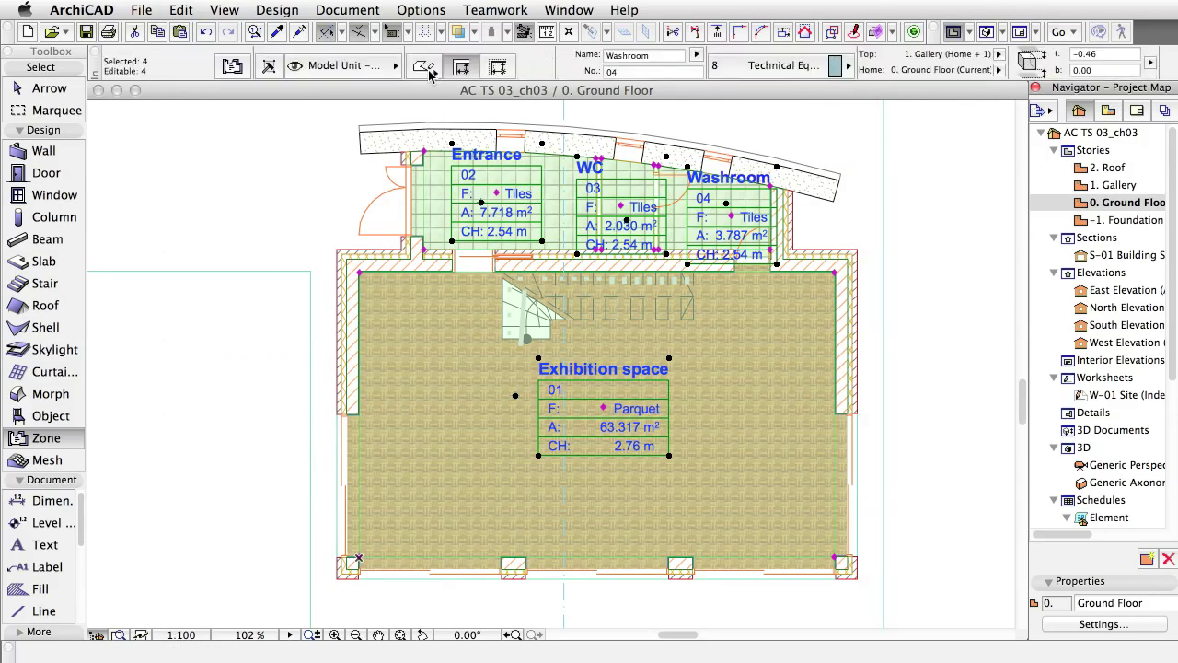
click(232, 66)
click(278, 20)
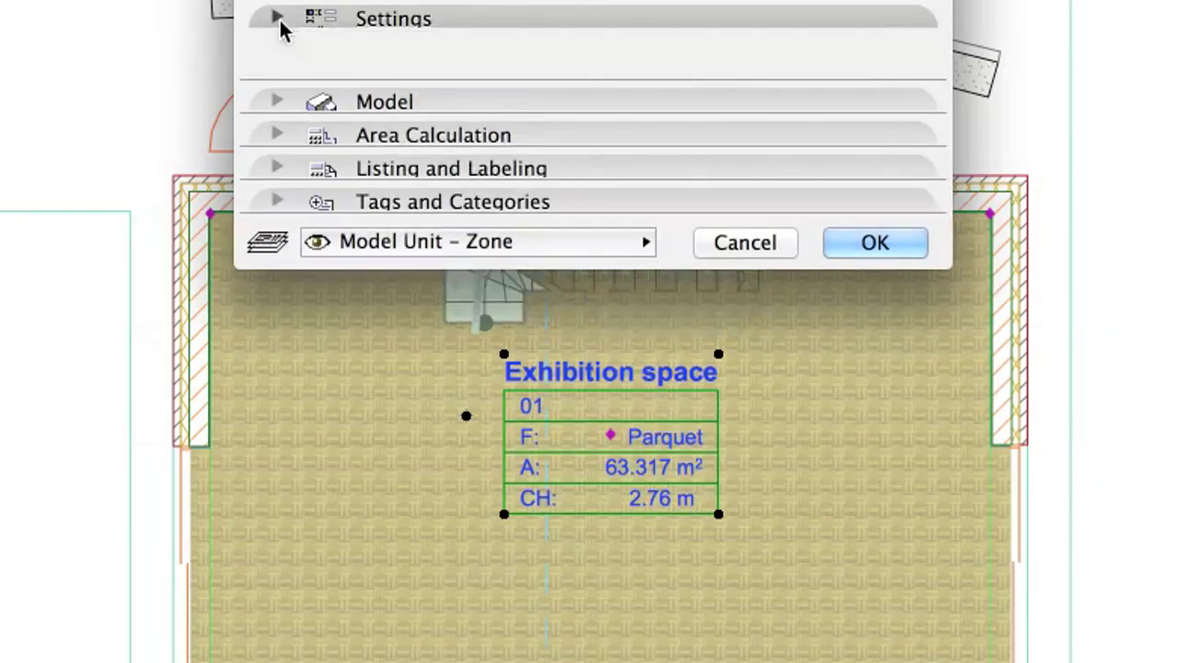
click(654, 78)
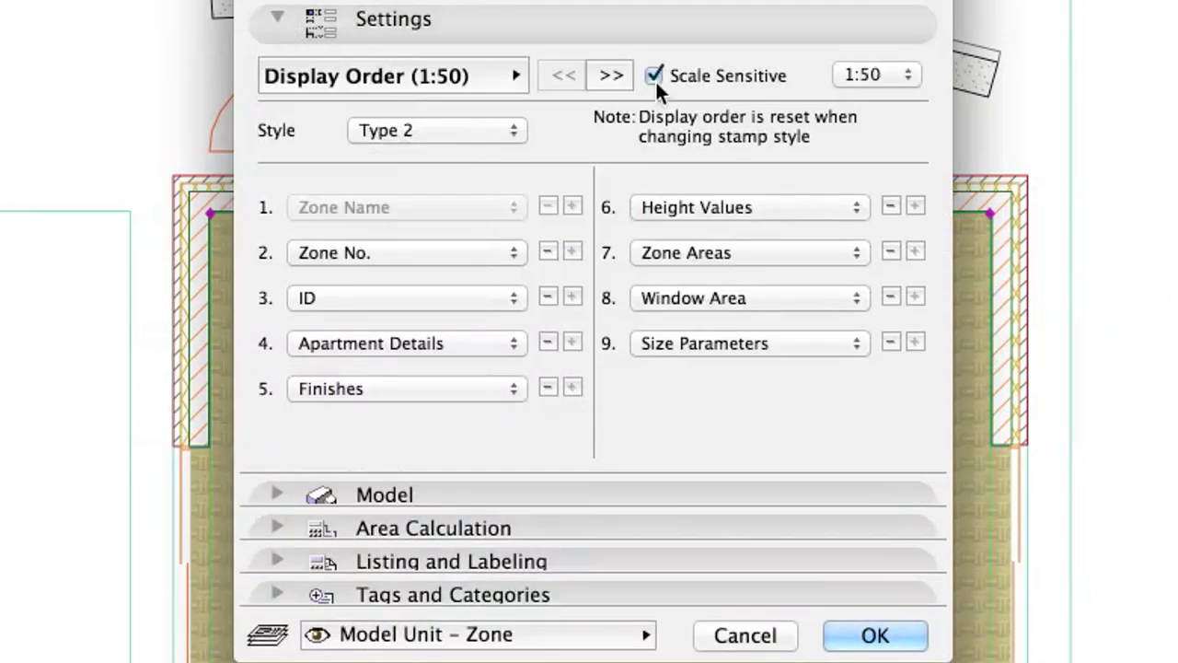
click(881, 76)
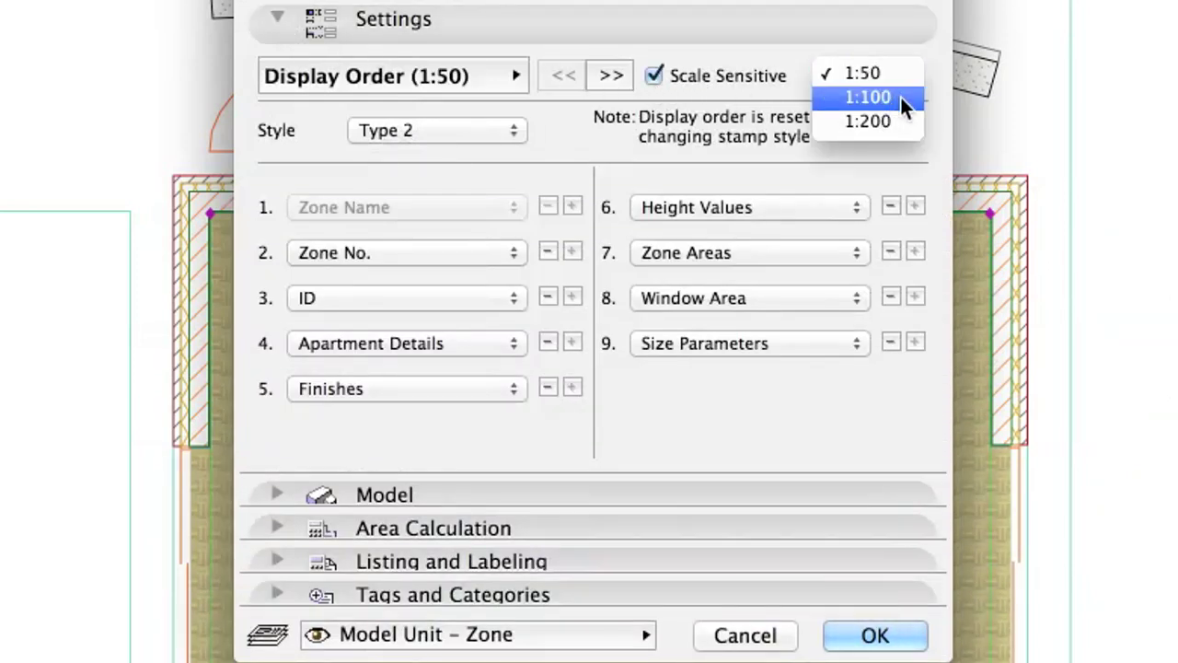
click(900, 97)
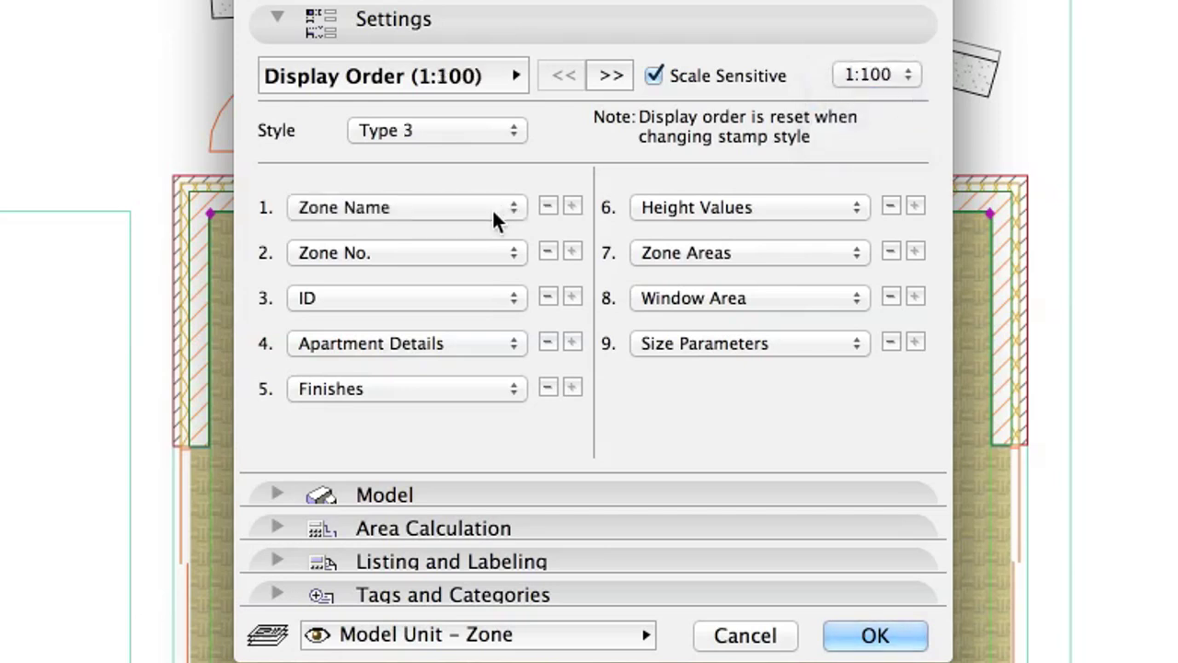
Step: Set the stamp rows to Zone Name, Zone Areas and Finishes, removing the extra rows
click(505, 252)
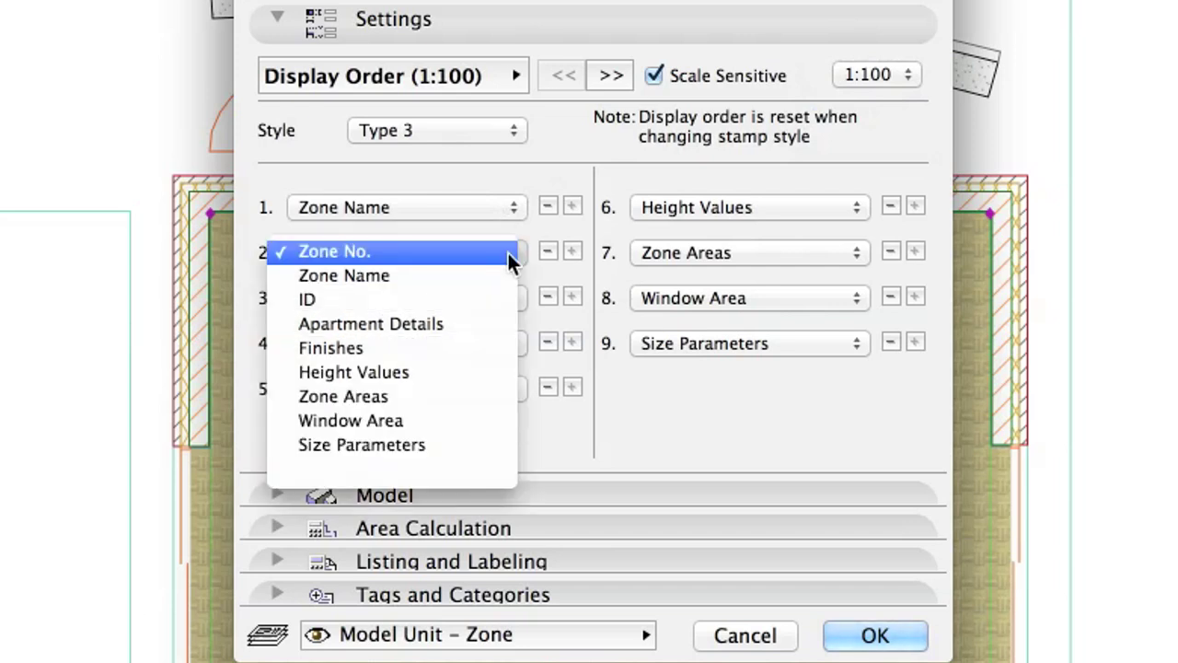
click(471, 396)
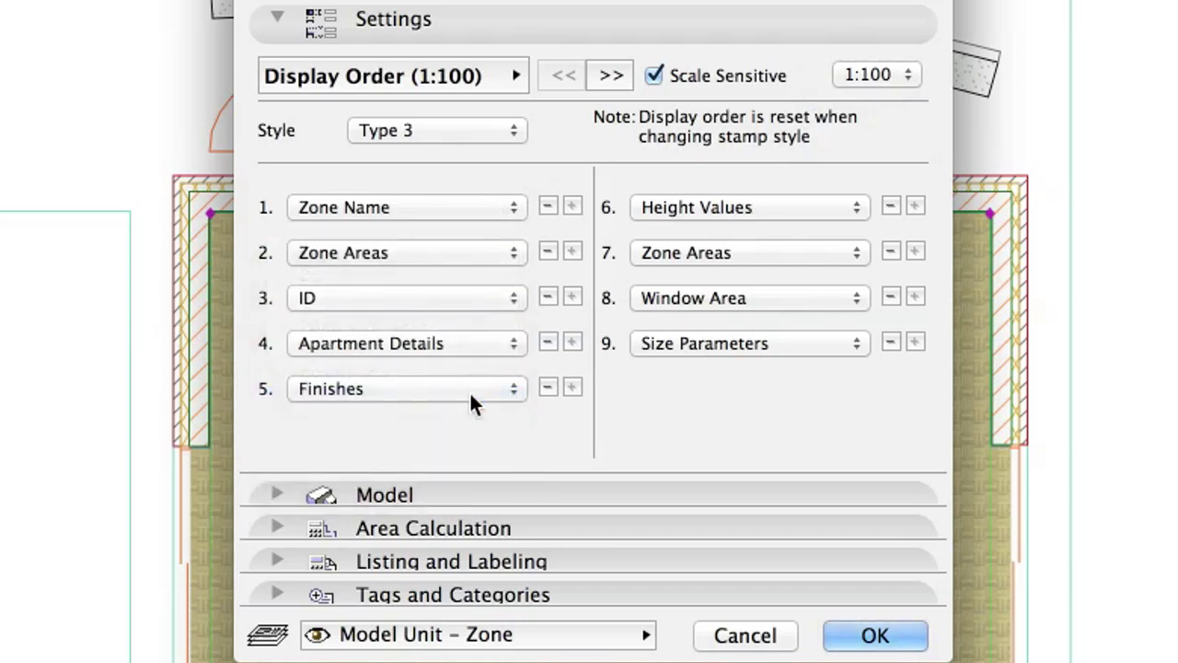
click(511, 308)
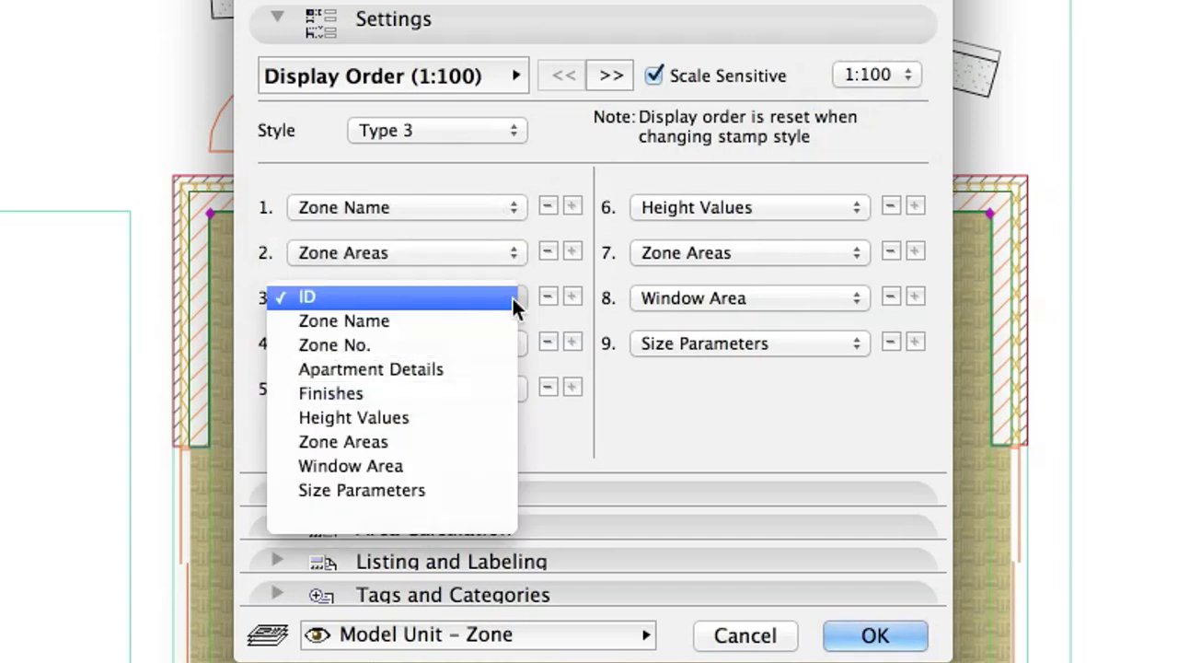
click(484, 394)
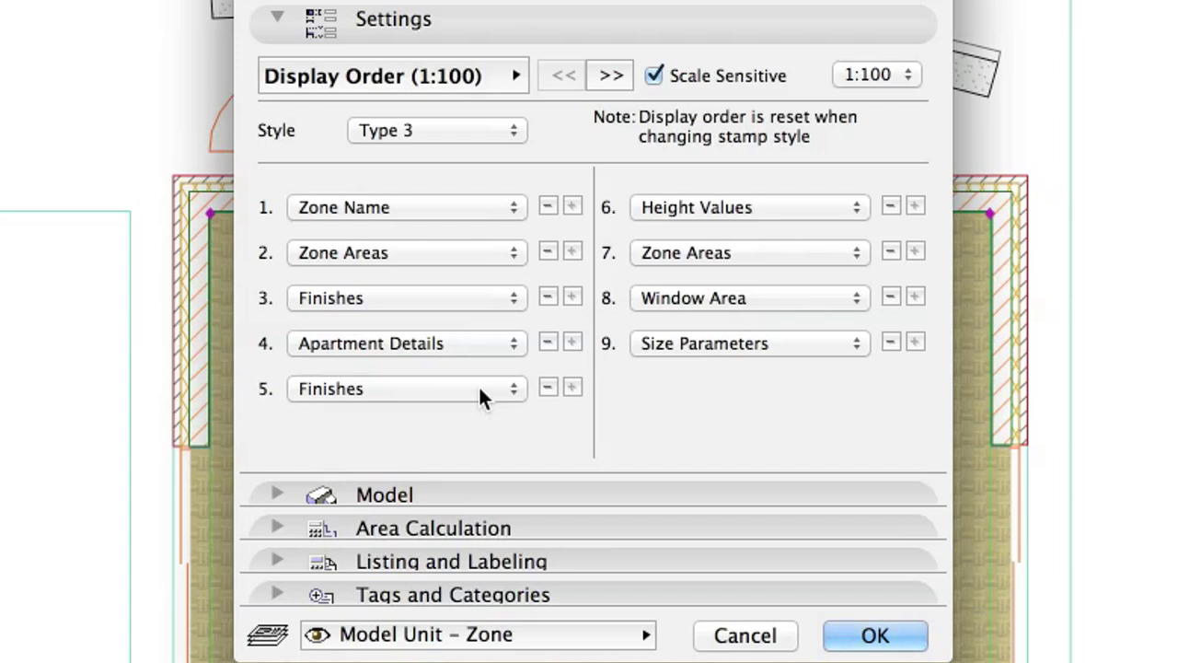
click(548, 342)
click(548, 341)
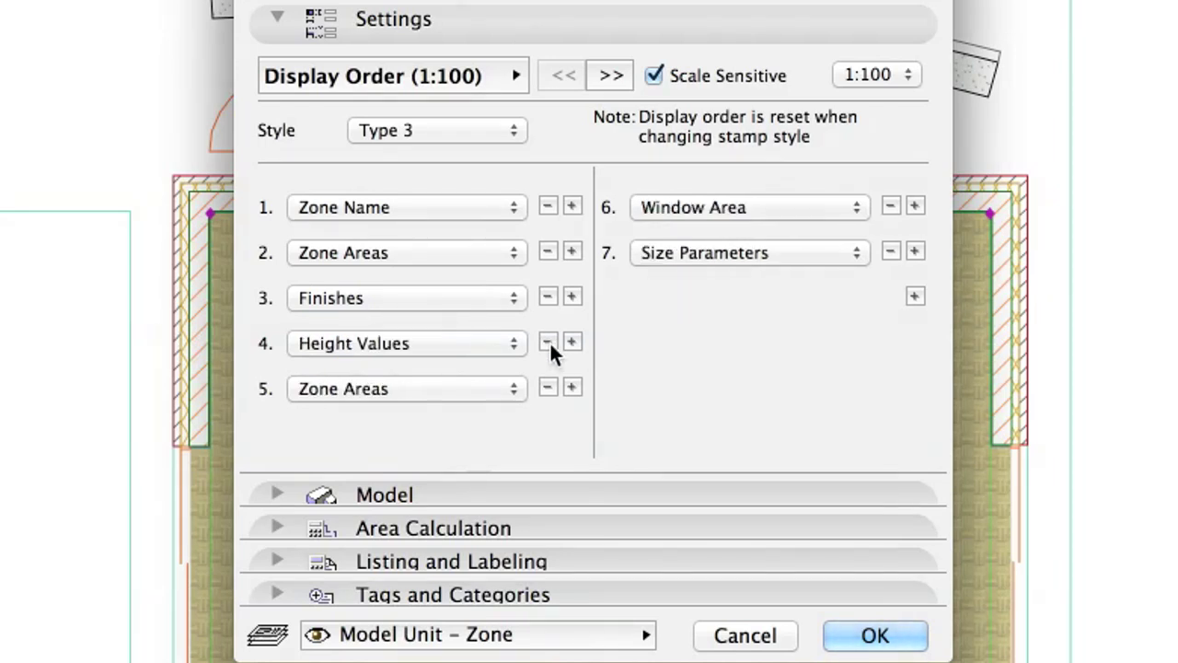
click(548, 341)
click(547, 341)
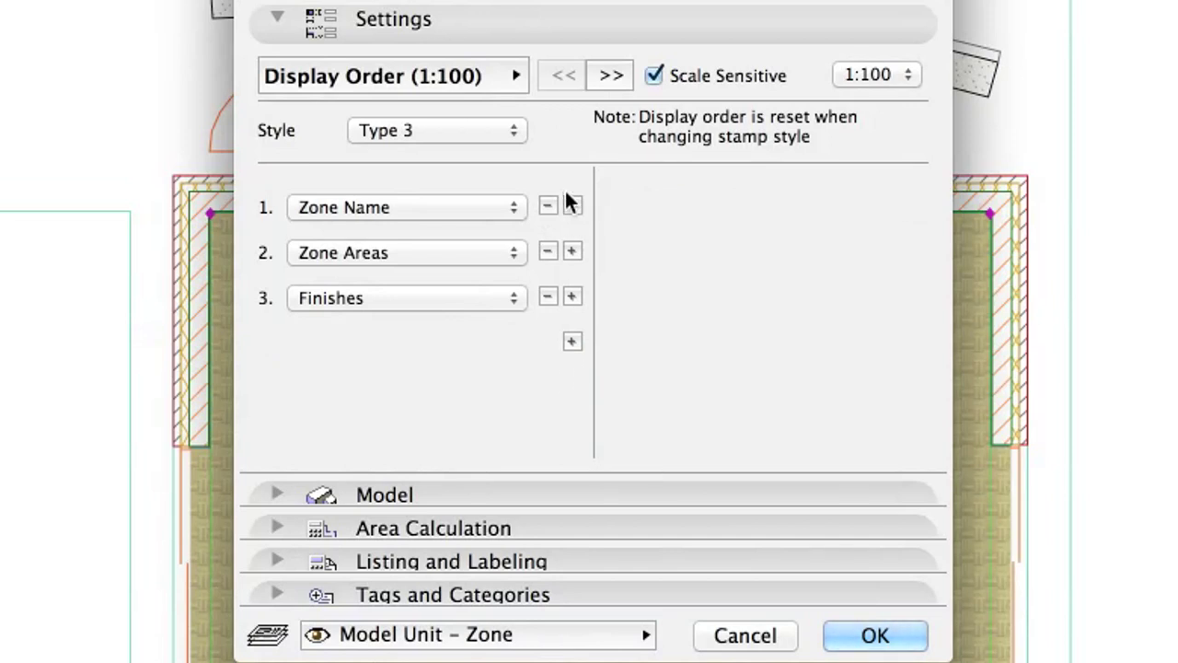
Step: Include the Floor Finish in the zone stamps and apply the settings
click(514, 79)
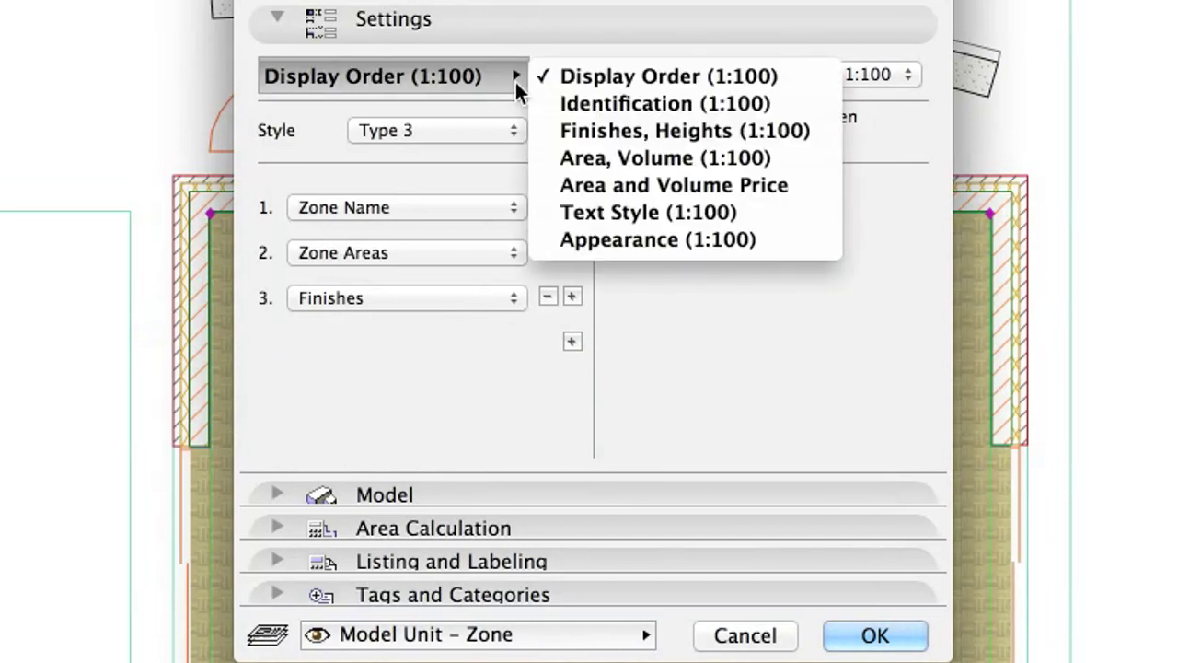
click(748, 134)
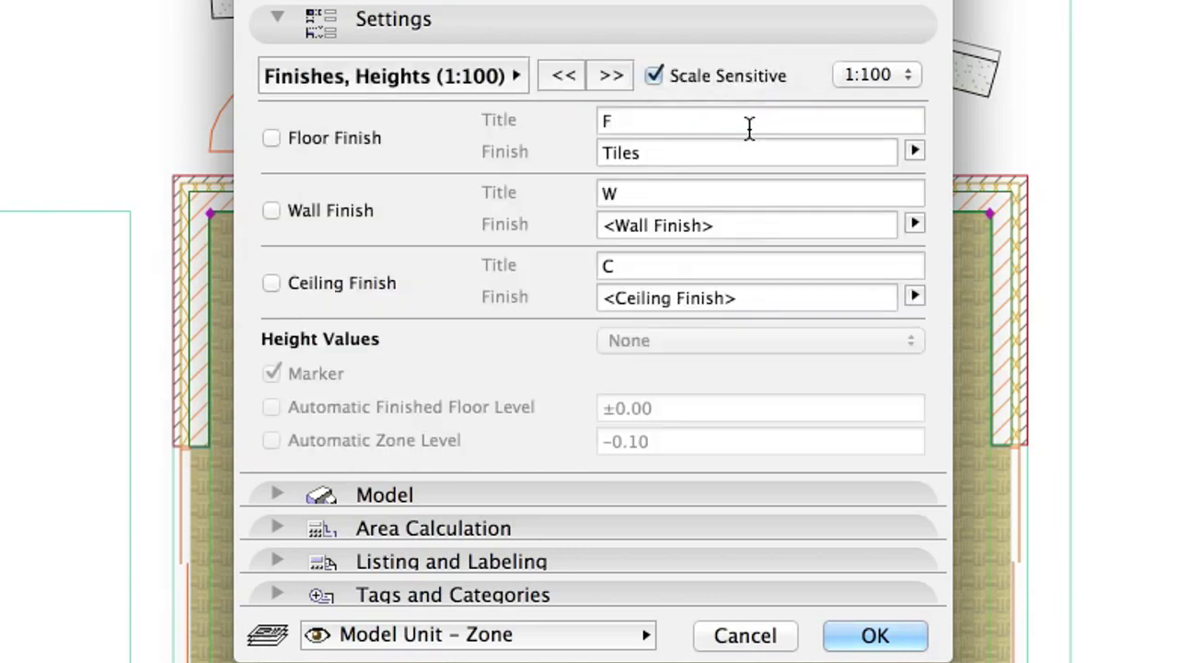
click(273, 137)
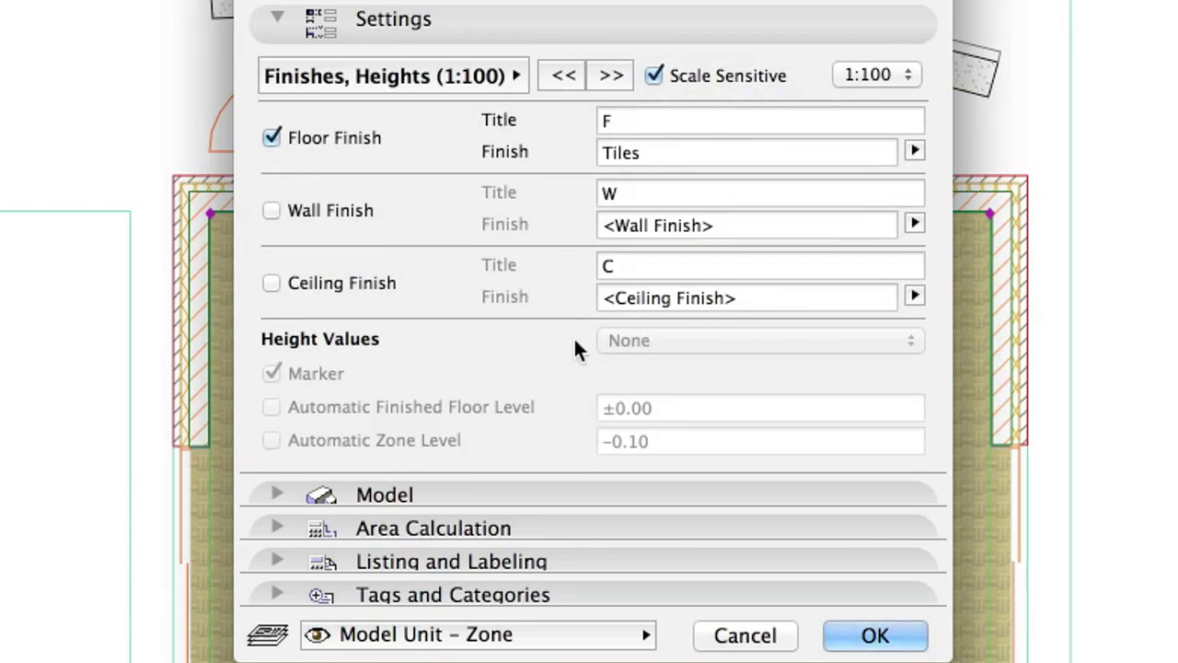
click(875, 636)
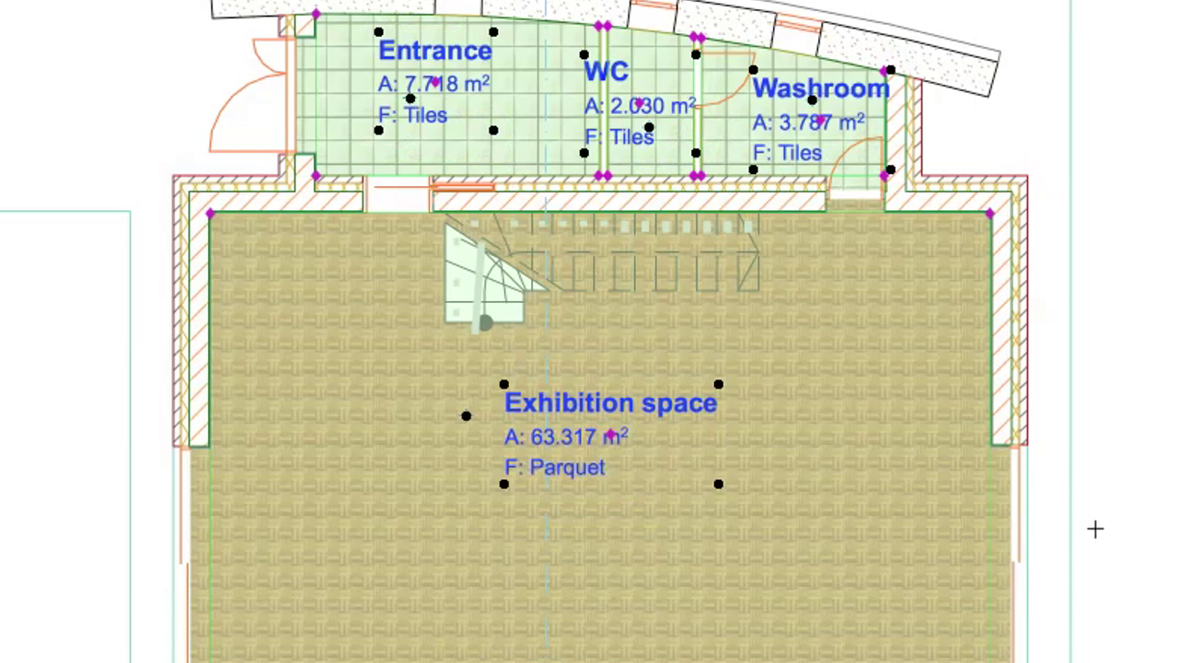
key(Escape)
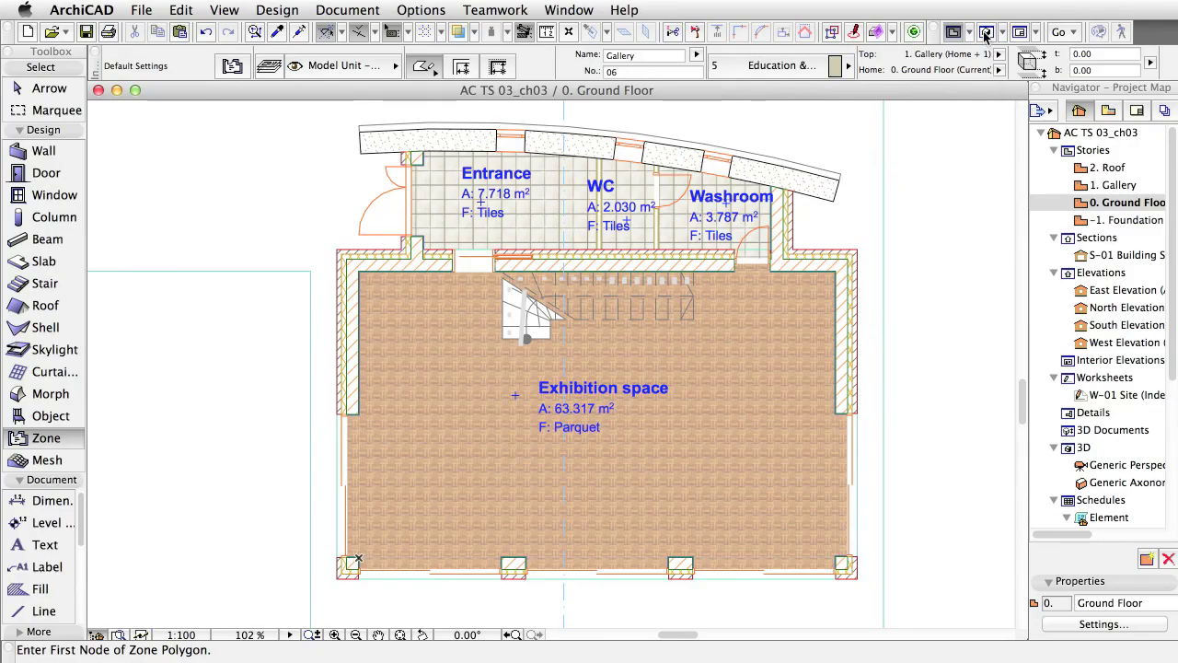
Step: Open the 3D window and tick Zone in Filter and Cut Elements in 3D
click(985, 32)
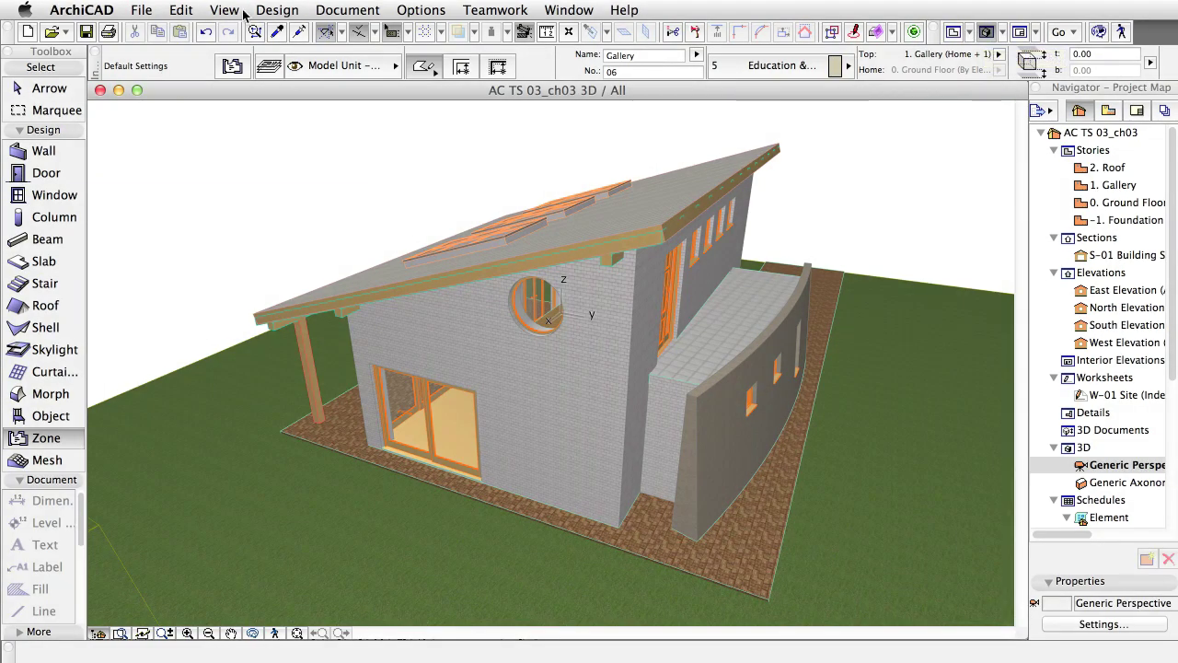
click(235, 13)
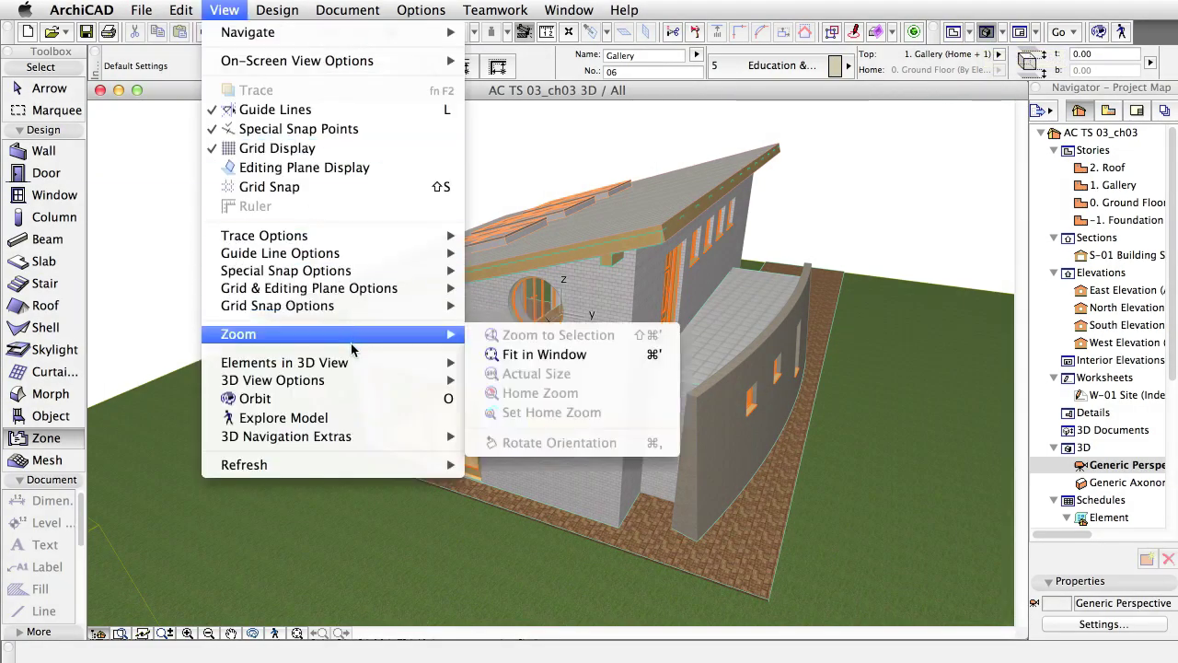
mouse_move(284, 362)
click(651, 402)
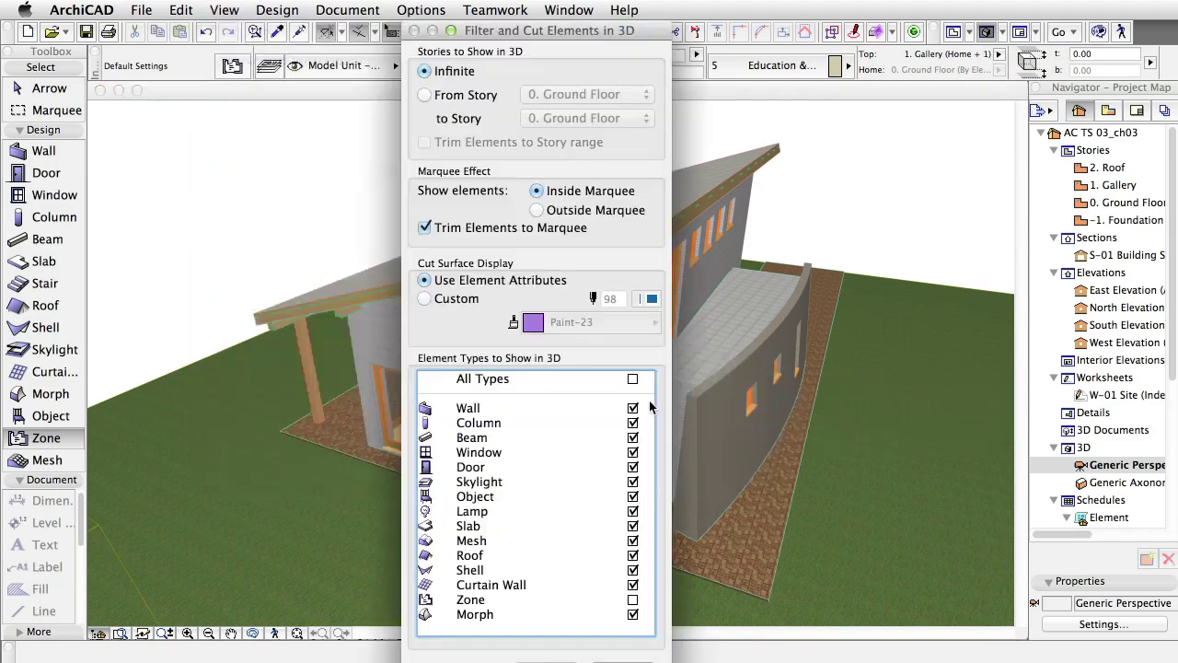
click(632, 600)
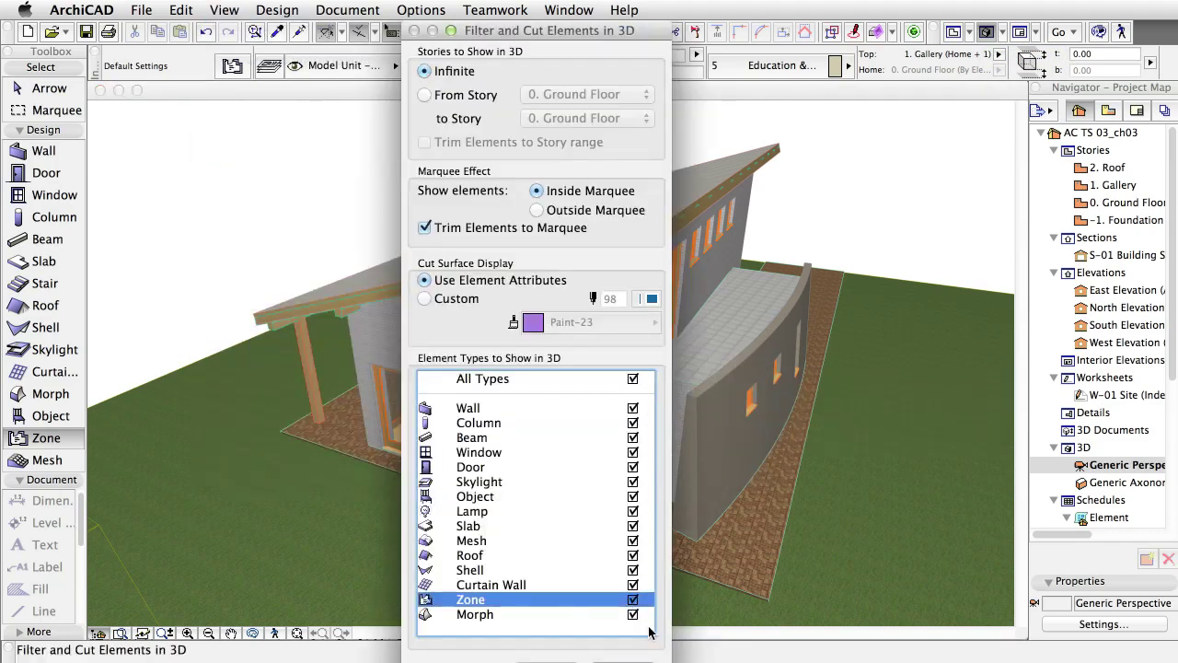
click(626, 659)
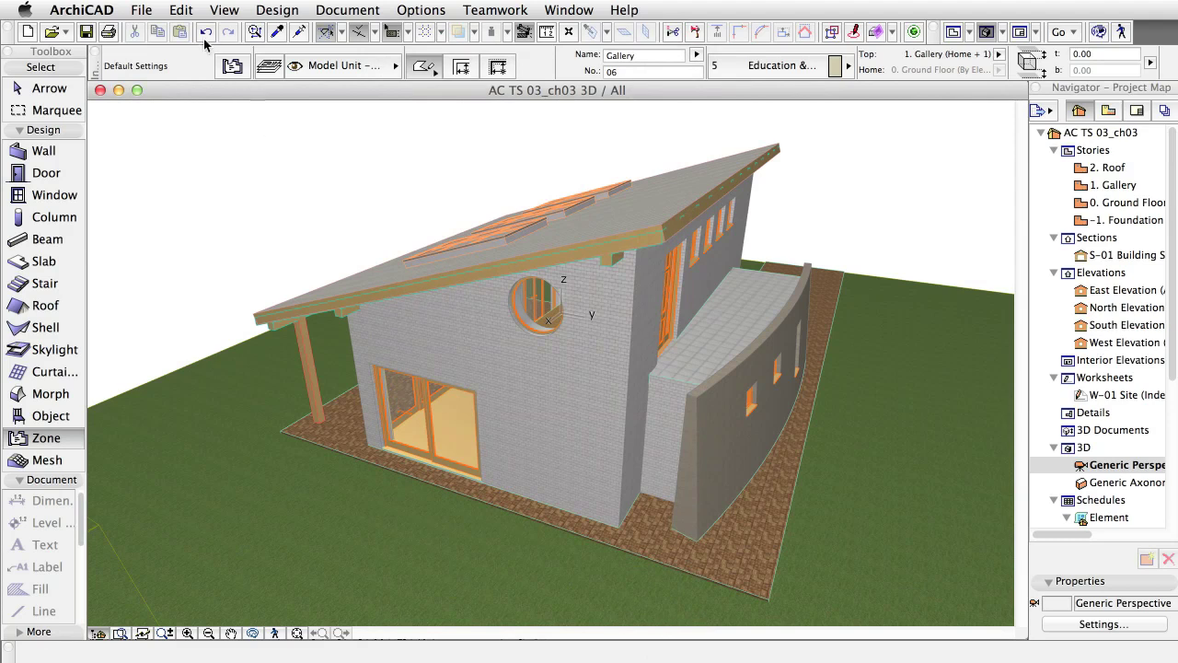
Step: Select all zones and make their stamp display order scale-sensitive at 1:100
click(182, 11)
click(309, 191)
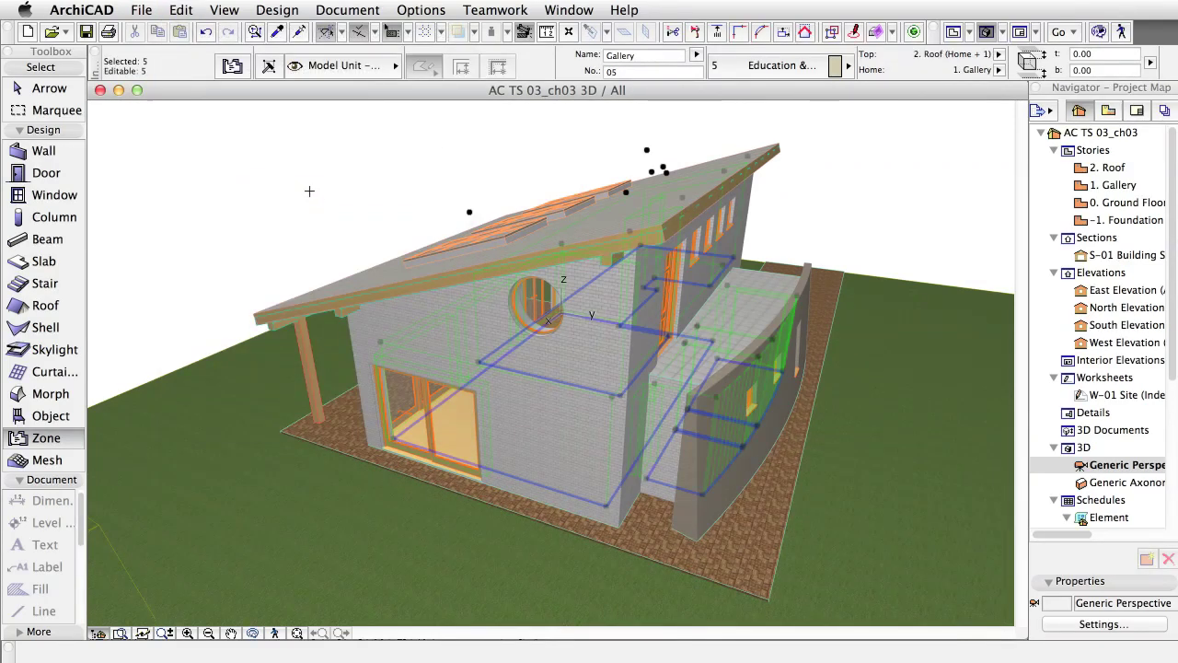
click(232, 66)
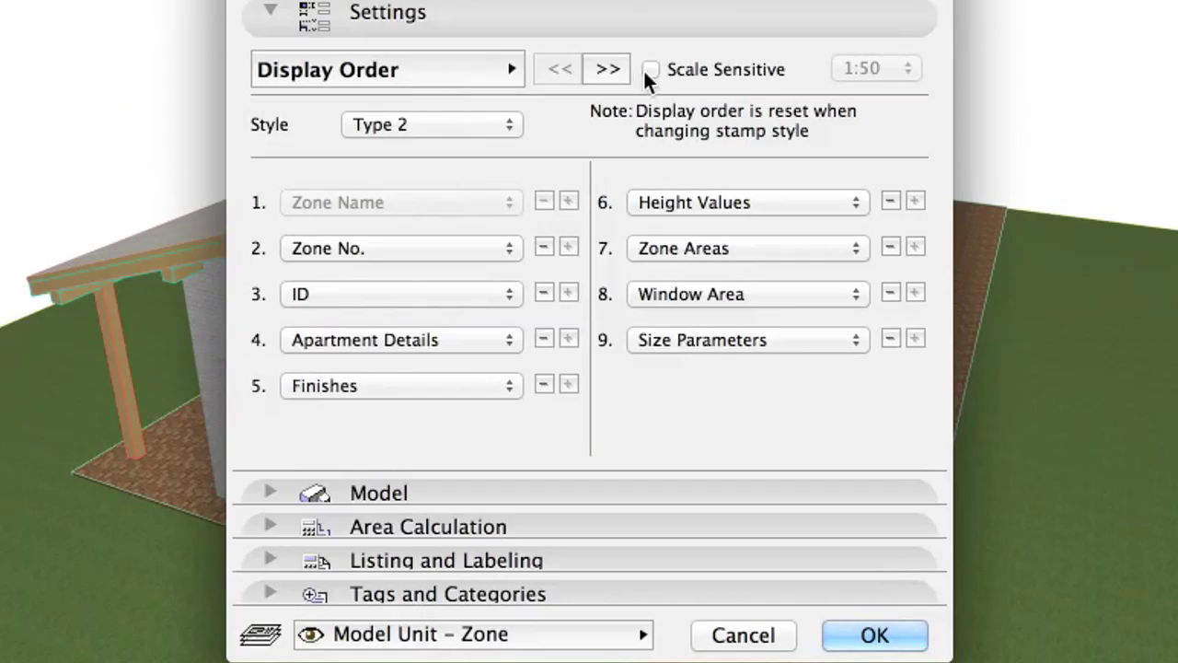
click(630, 187)
click(754, 185)
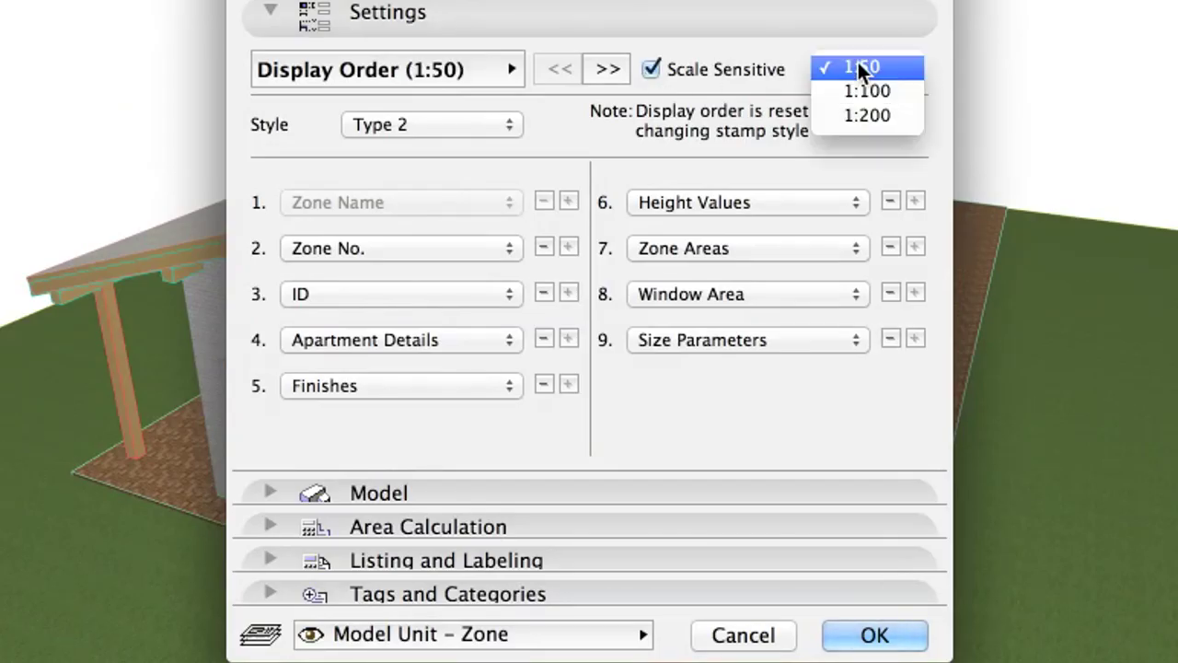
click(867, 90)
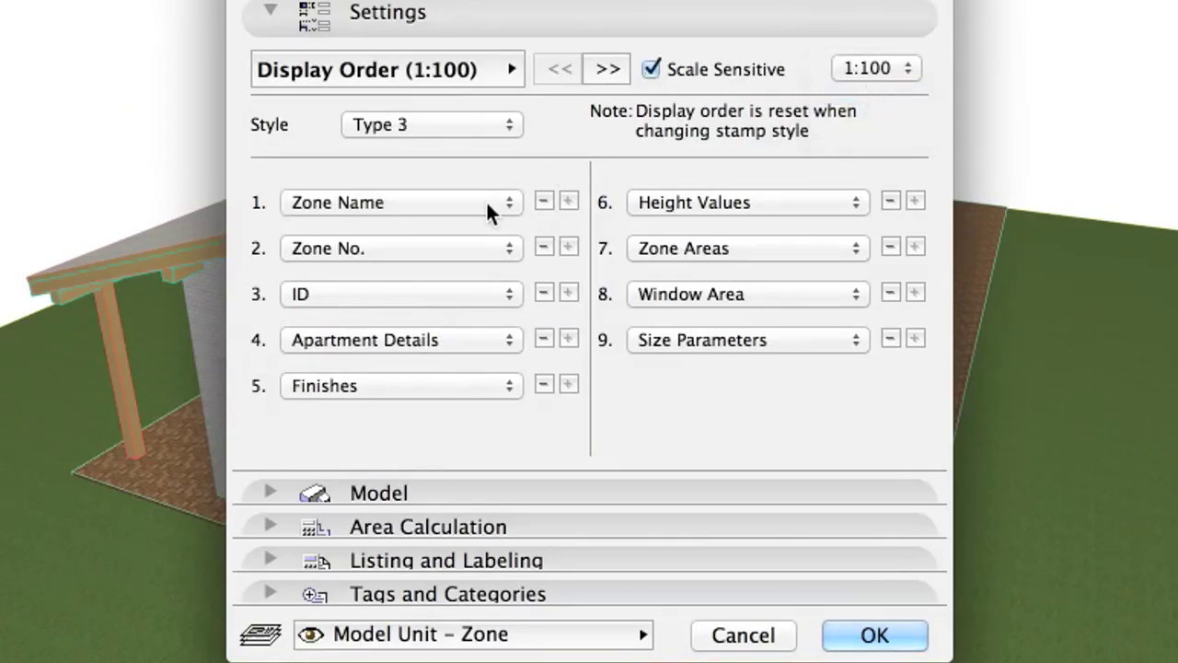
Step: Set the stamp rows to Zone Name, Zone Areas and Finishes, deleting the remaining rows
click(504, 247)
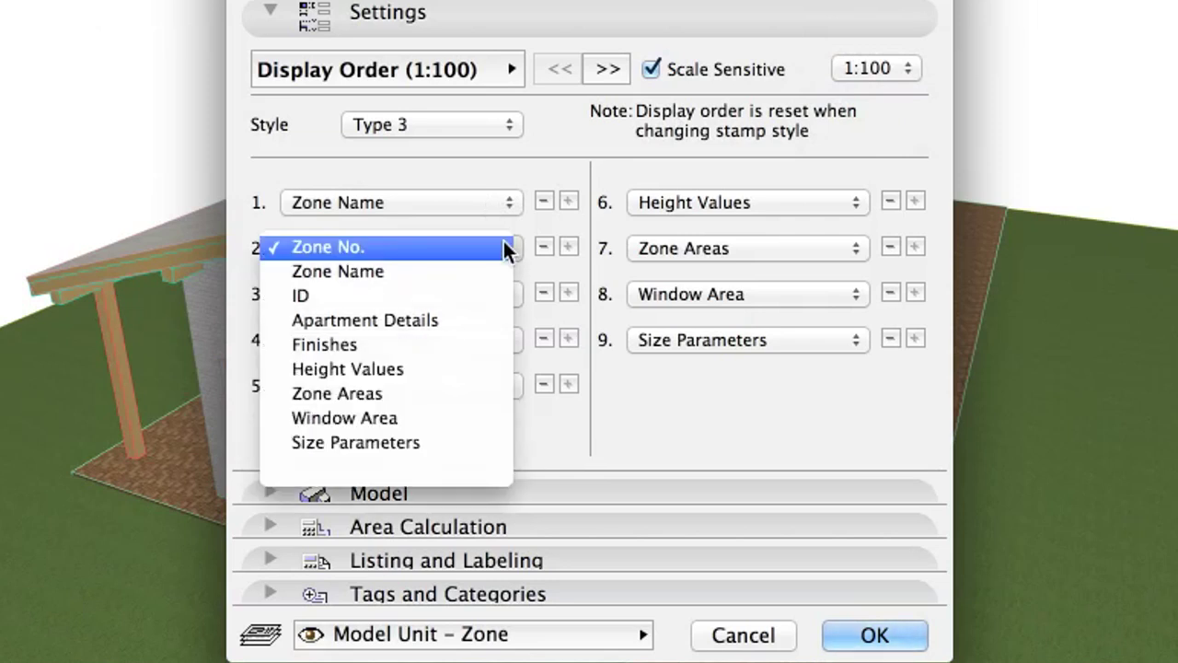
click(455, 394)
click(493, 290)
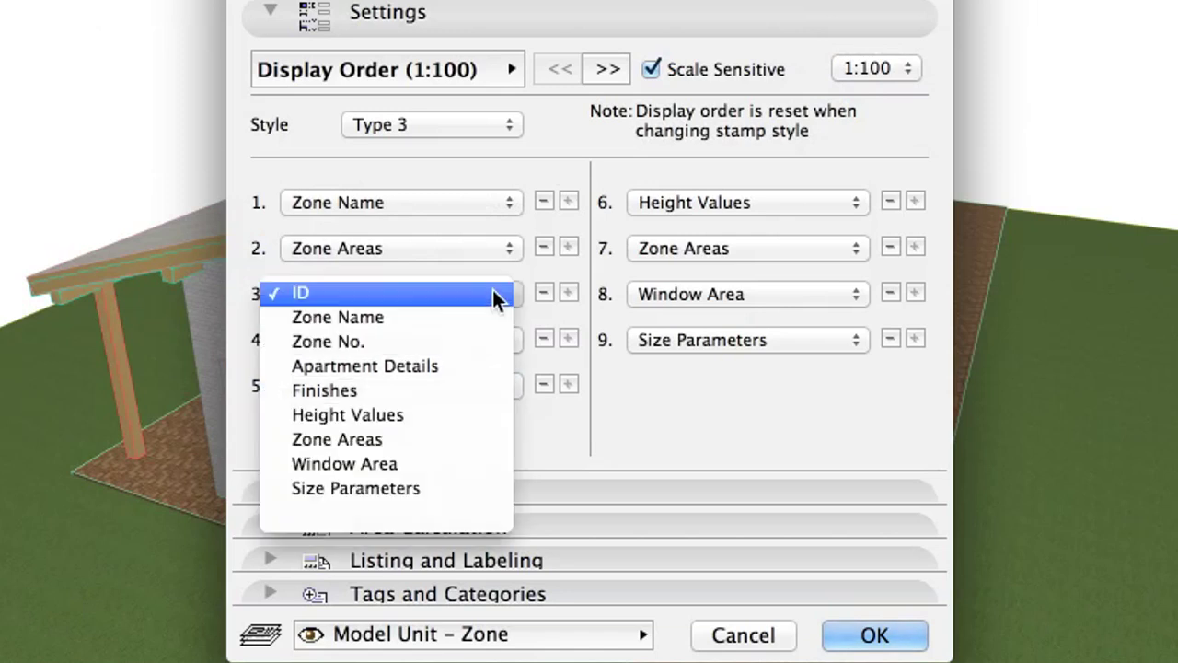
click(466, 390)
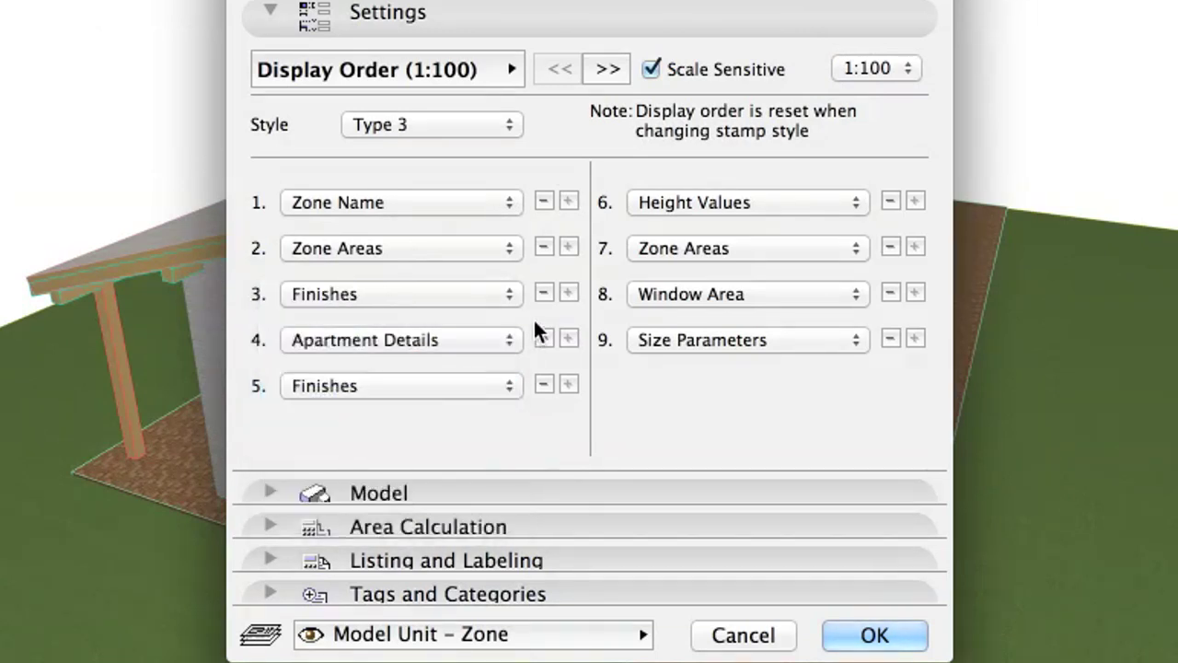
click(543, 338)
click(544, 339)
click(544, 338)
click(544, 339)
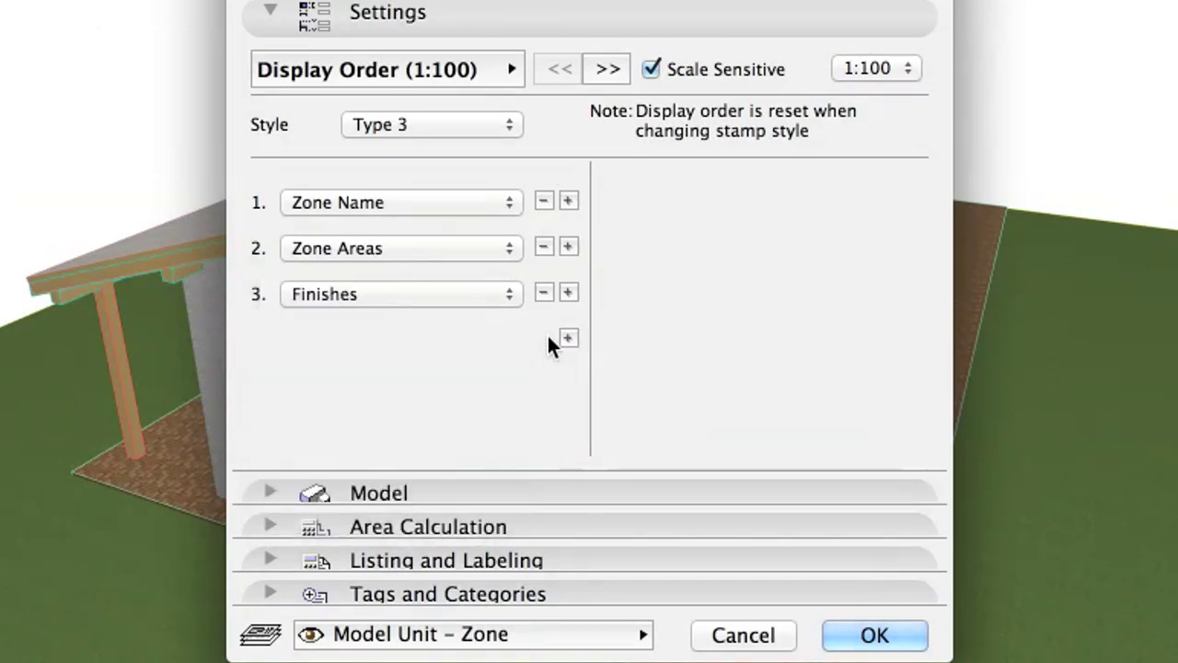
Step: Include the Floor Finish in the stamp and apply it to all five zones
click(491, 63)
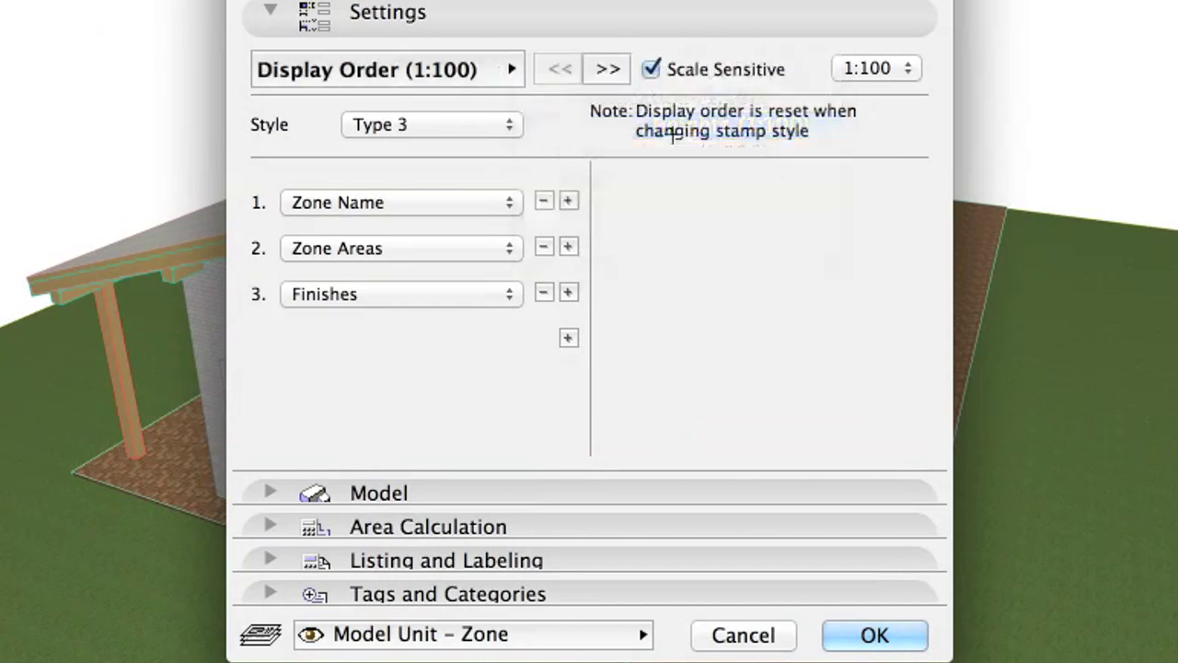
click(671, 132)
click(341, 132)
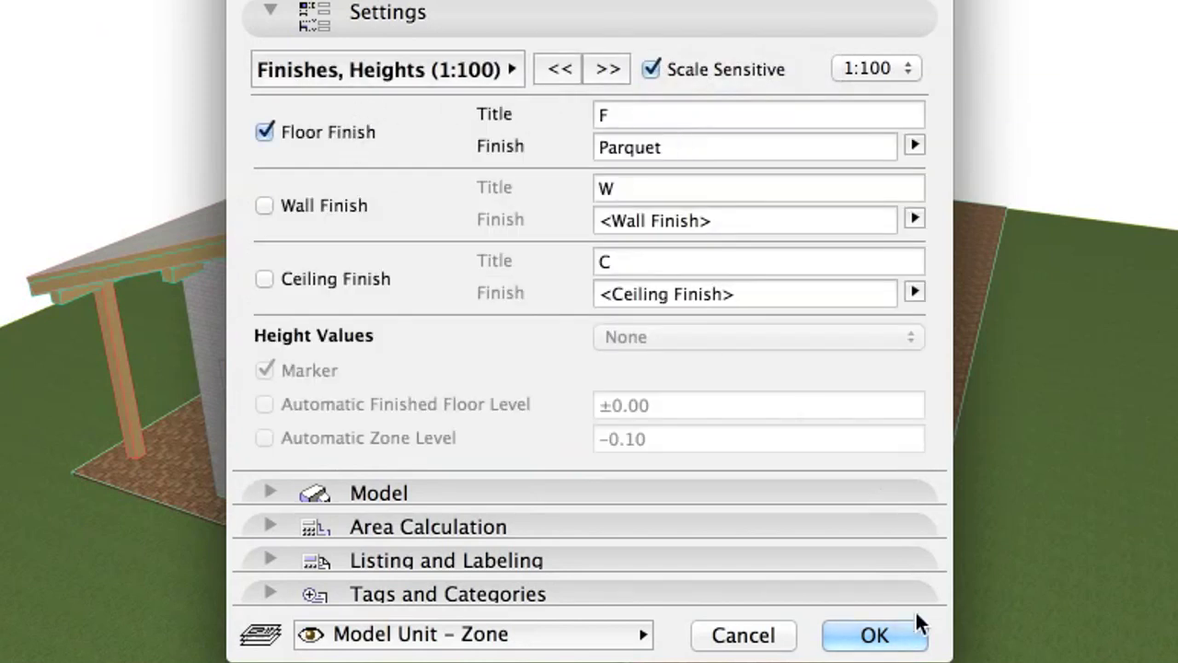
click(874, 635)
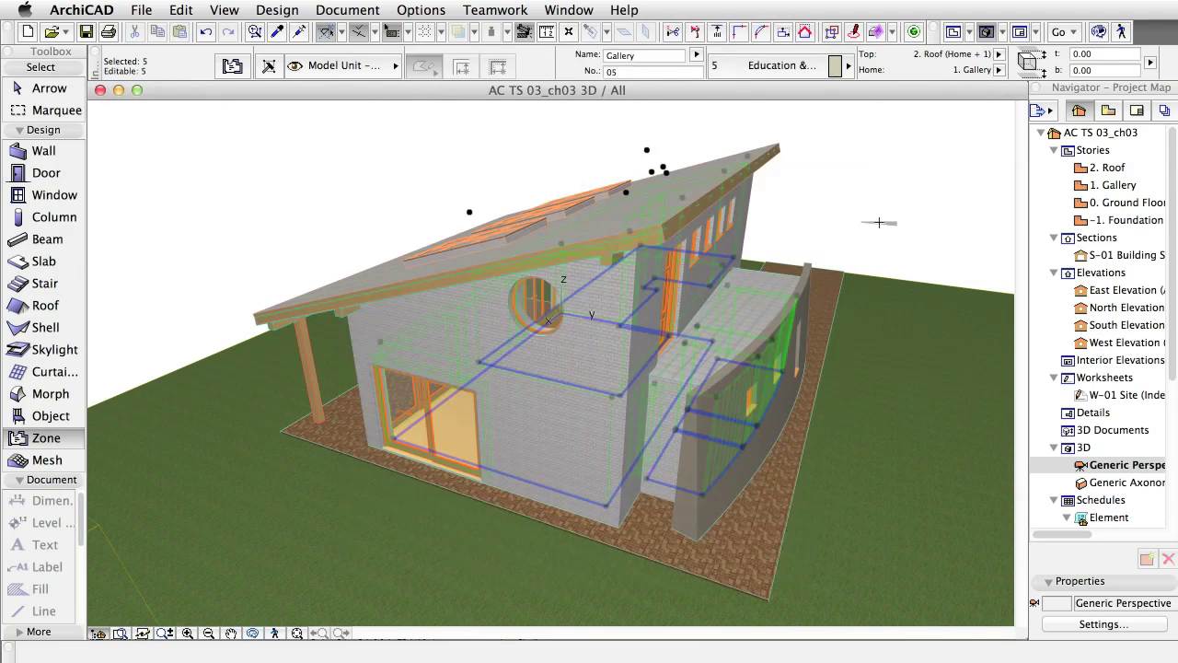
Step: Go to the 1. Gallery plan and zoom in on the Gallery zone stamp
double_click(1114, 185)
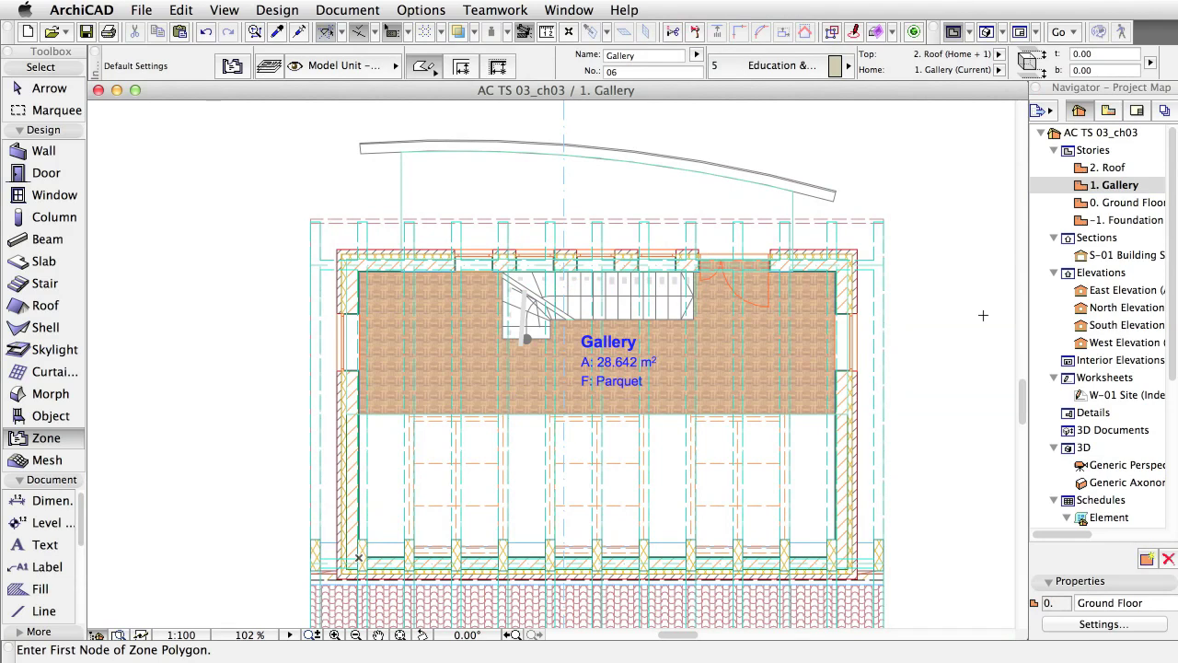
scroll(653, 337, up, 3)
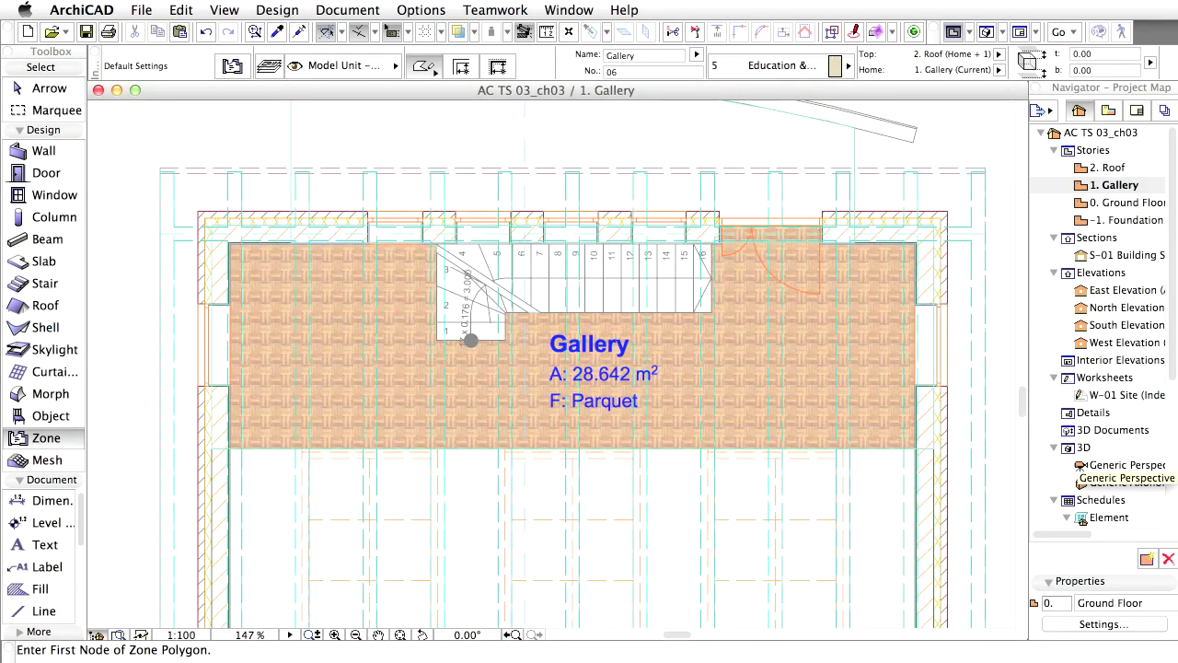